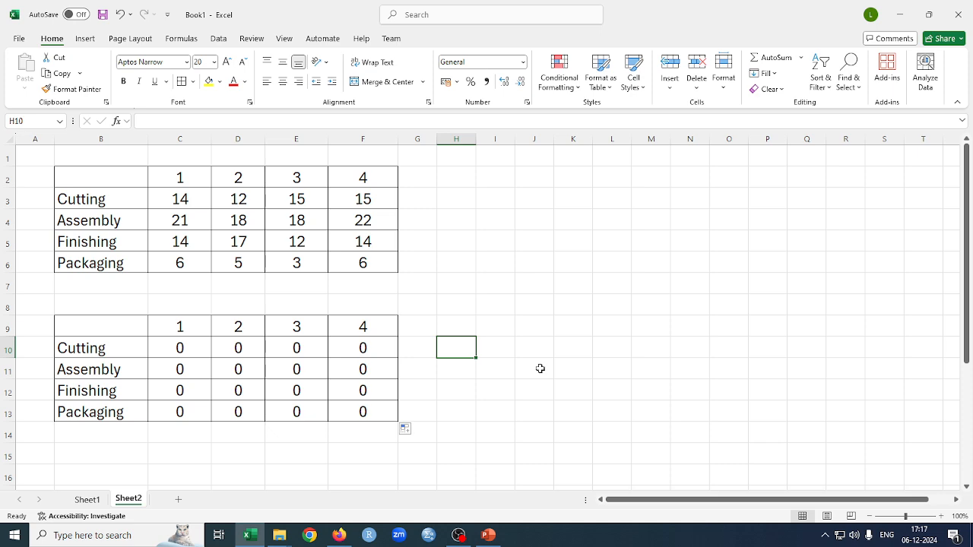
# Enter a formula in H10 that sums the Cutting row of the second table, C10:F10.
pyautogui.write('=s')
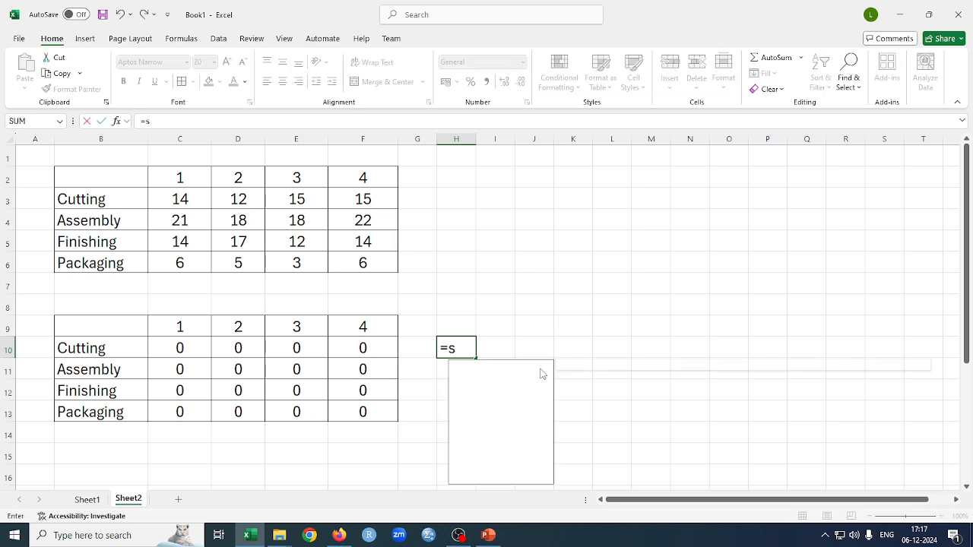
pyautogui.write('um(')
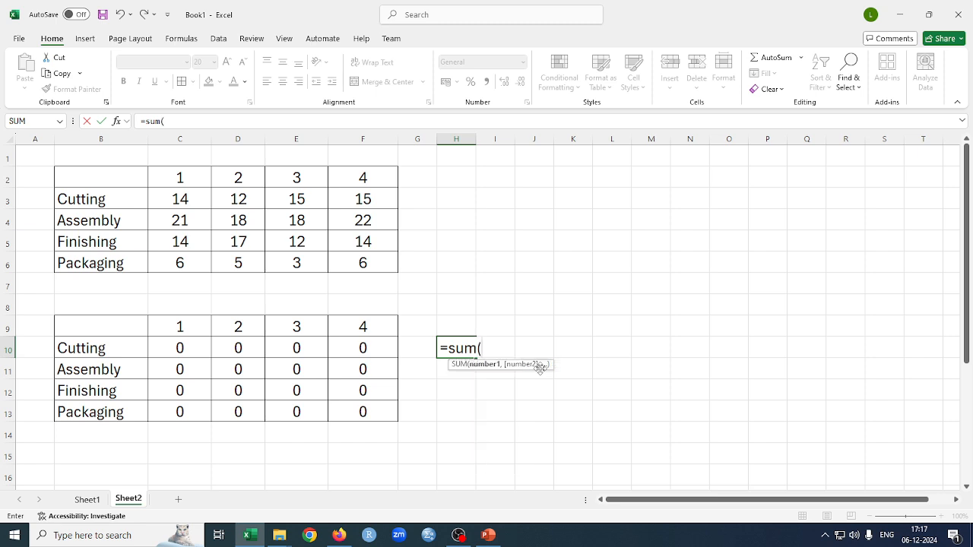
pyautogui.moveTo(178, 347); pyautogui.dragTo(349, 346)
pyautogui.write(')')
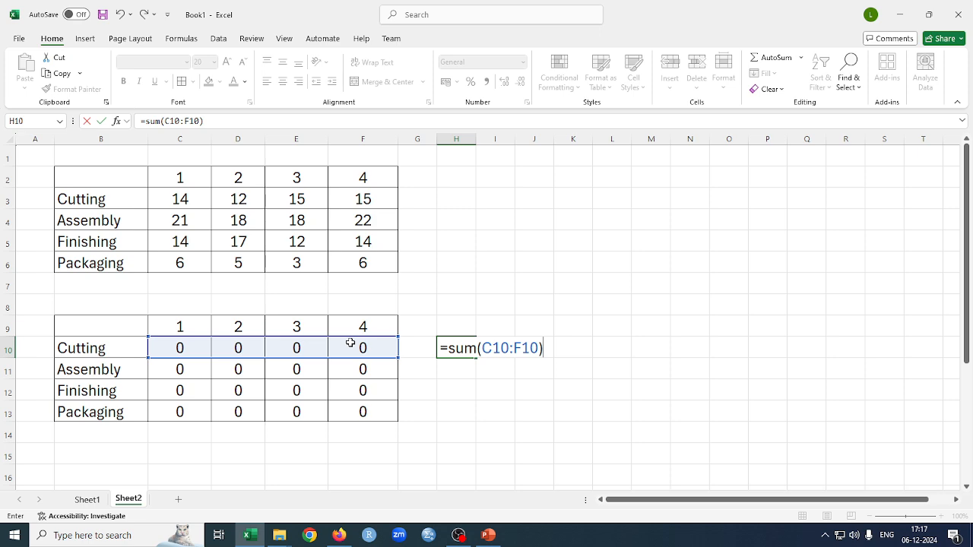
pyautogui.press('Return')
# Centre H10:H13 with all borders and fill the H10 sum formula down to H13.
pyautogui.moveTo(459, 347); pyautogui.dragTo(461, 408)
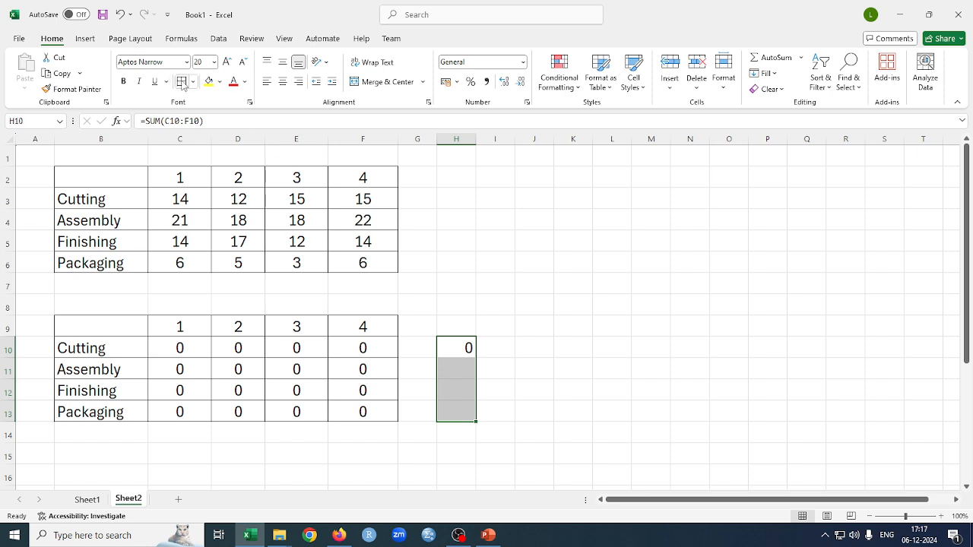
pyautogui.click(282, 83)
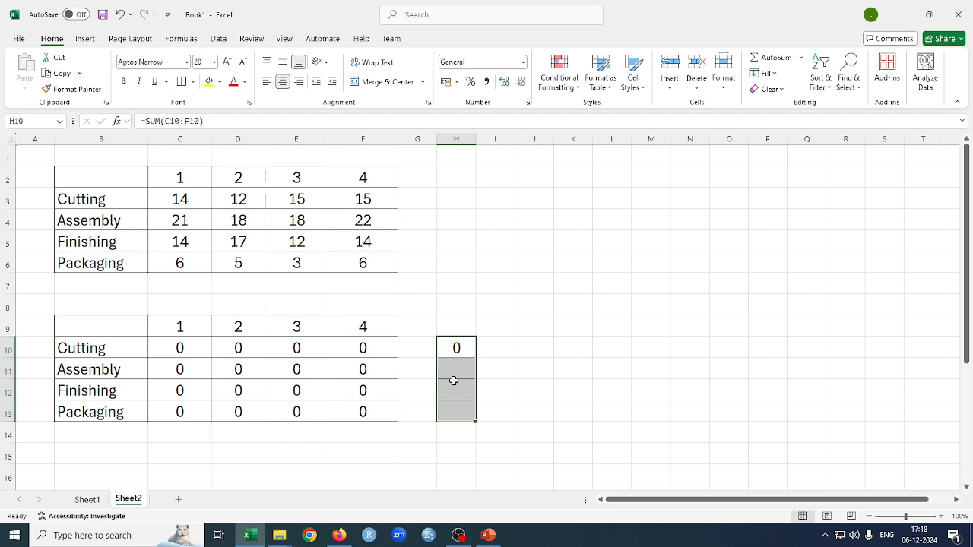
pyautogui.click(456, 346)
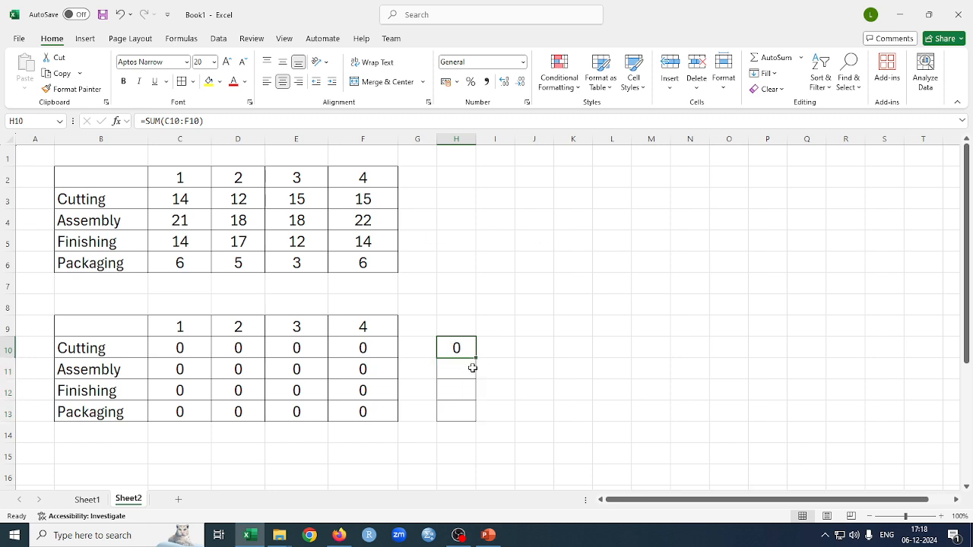
pyautogui.moveTo(476, 360); pyautogui.dragTo(467, 418)
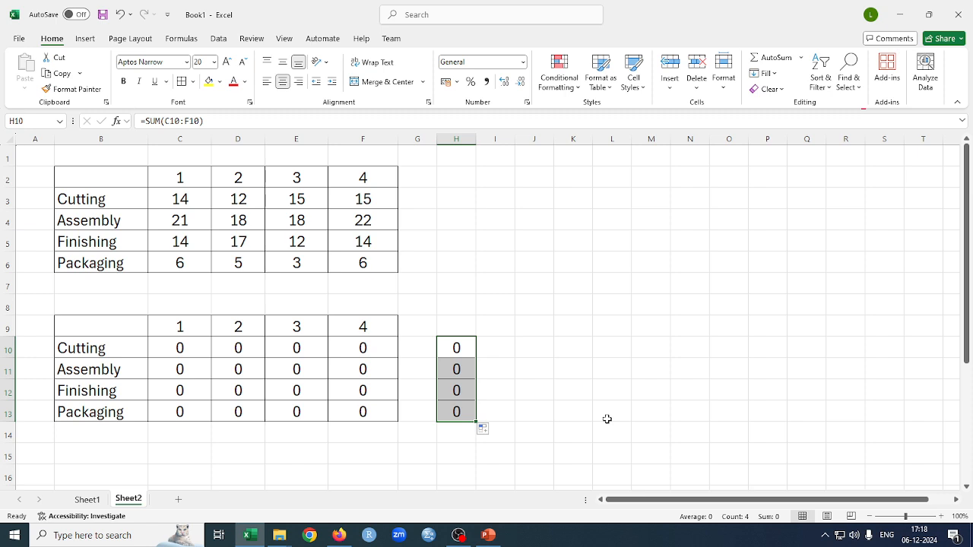
# Enter a formula in C15 that sums column 1 of the second table, C10:C13.
pyautogui.click(181, 453)
pyautogui.write('=sum(')
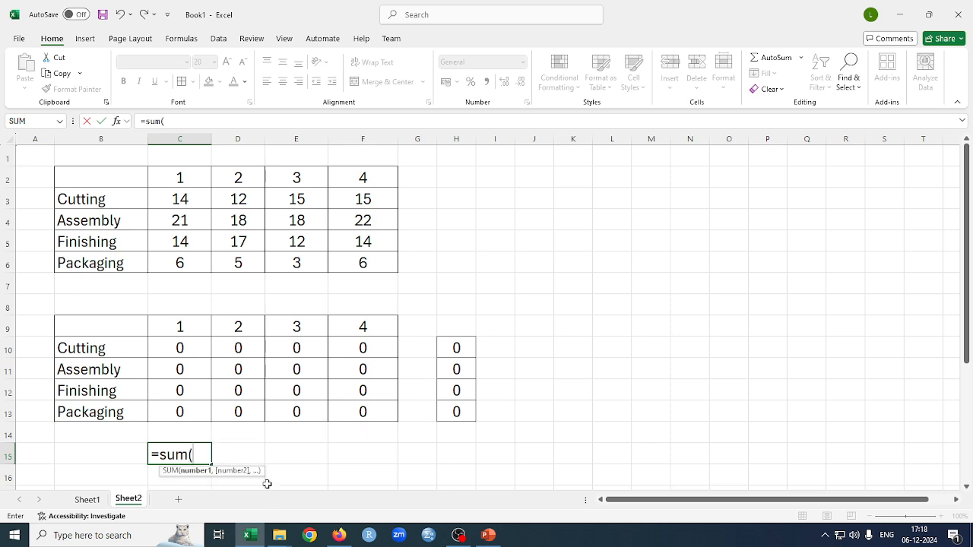
pyautogui.moveTo(179, 348); pyautogui.dragTo(180, 412)
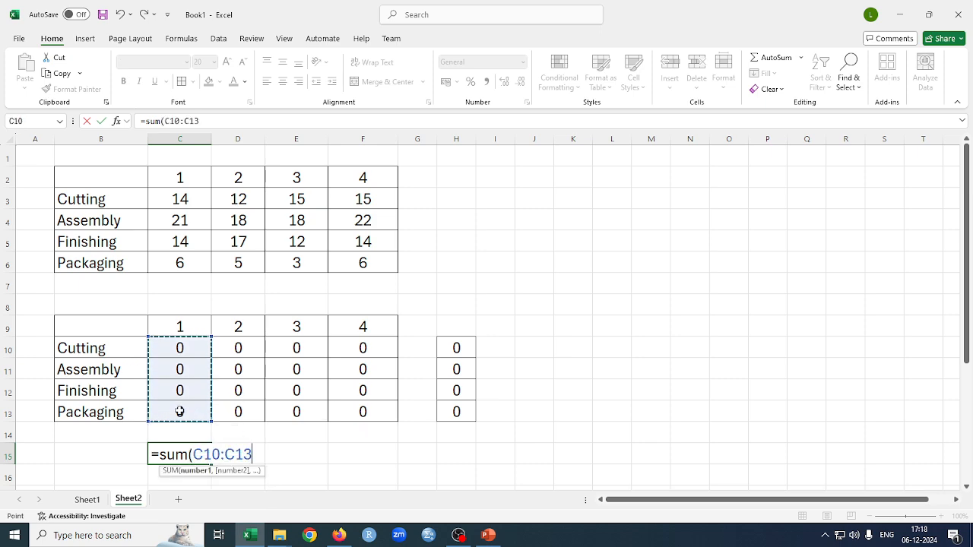
pyautogui.write(')')
pyautogui.press('Return')
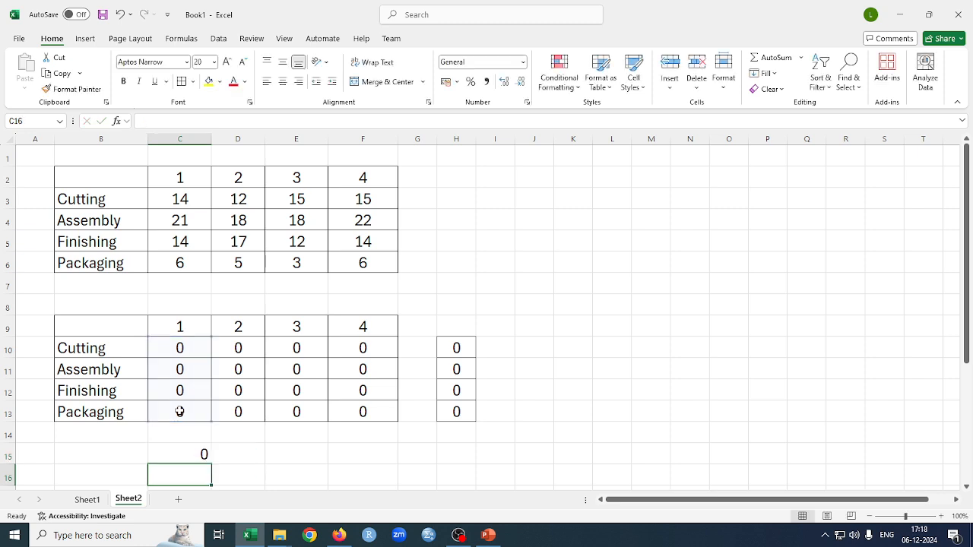
# Fill the C15 sum formula across to F15 and format C15:F15 centred with all borders.
pyautogui.click(206, 458)
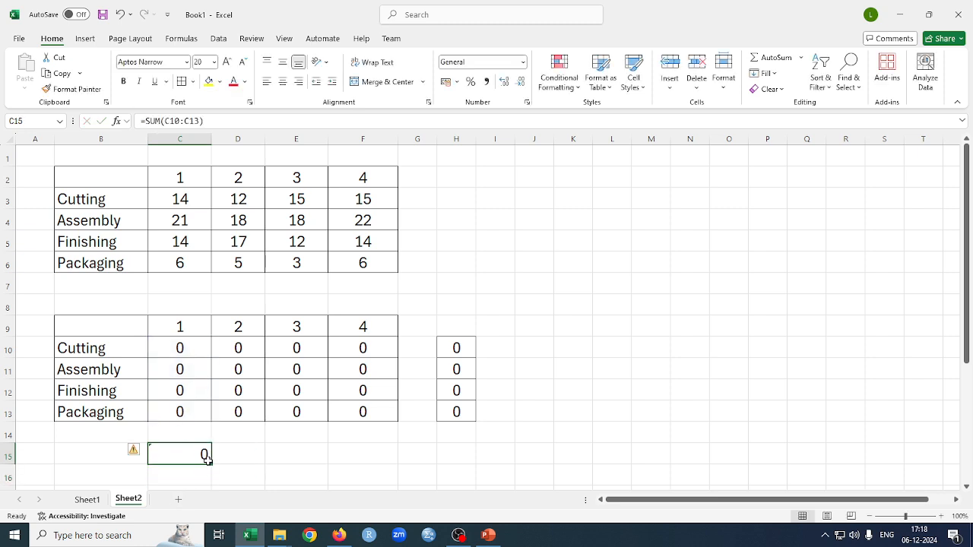
pyautogui.moveTo(212, 464); pyautogui.dragTo(395, 460)
pyautogui.click(283, 81)
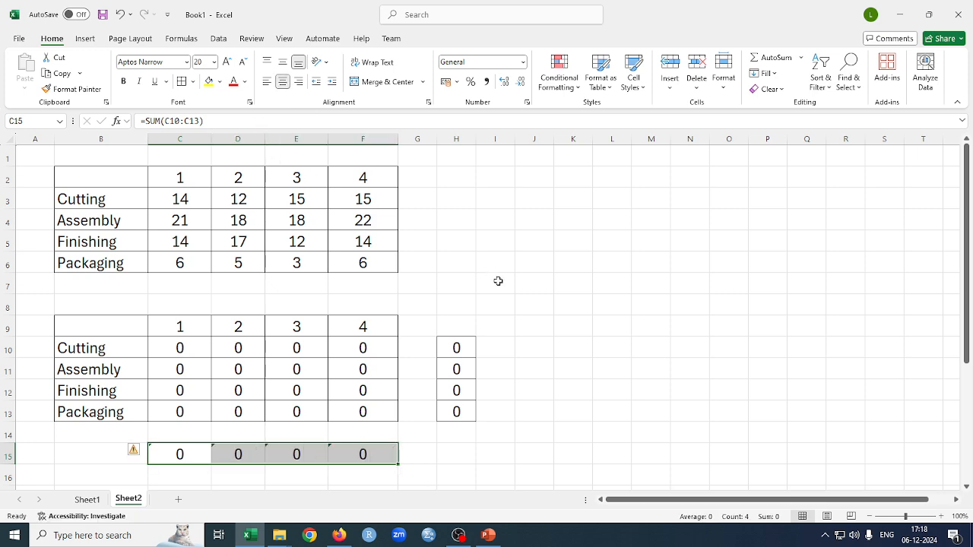
pyautogui.click(627, 430)
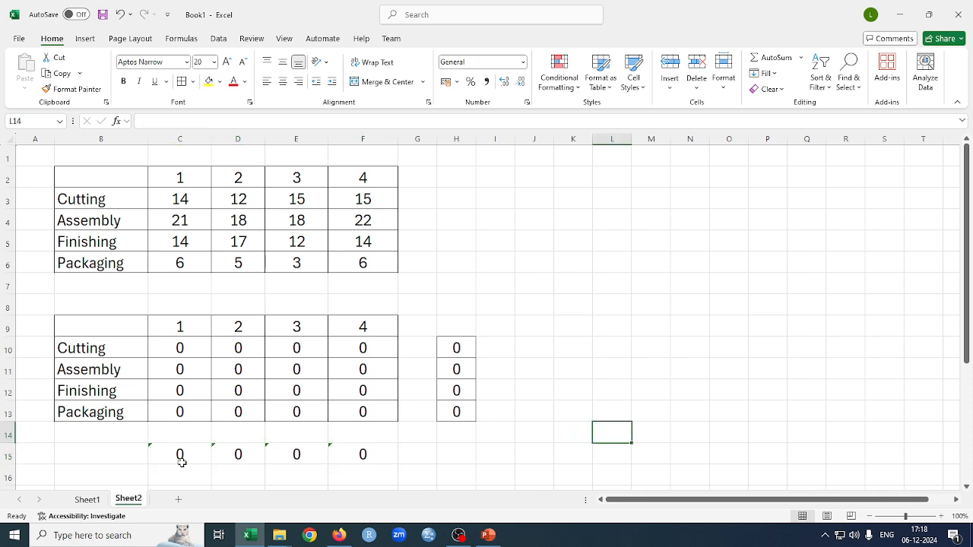
pyautogui.moveTo(176, 456); pyautogui.dragTo(345, 456)
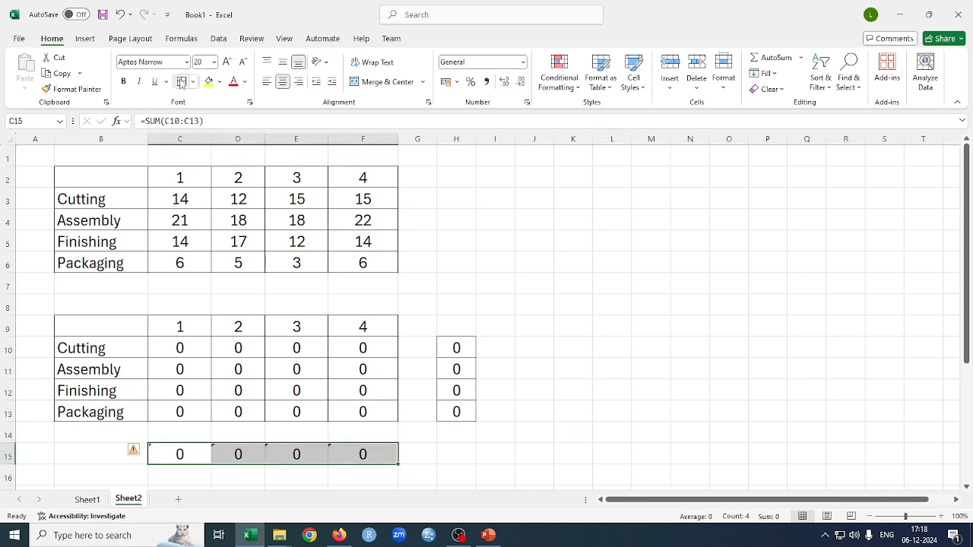
# Enter 1 in each cell of K10:K13 and format the range centred with all borders.
pyautogui.click(571, 352)
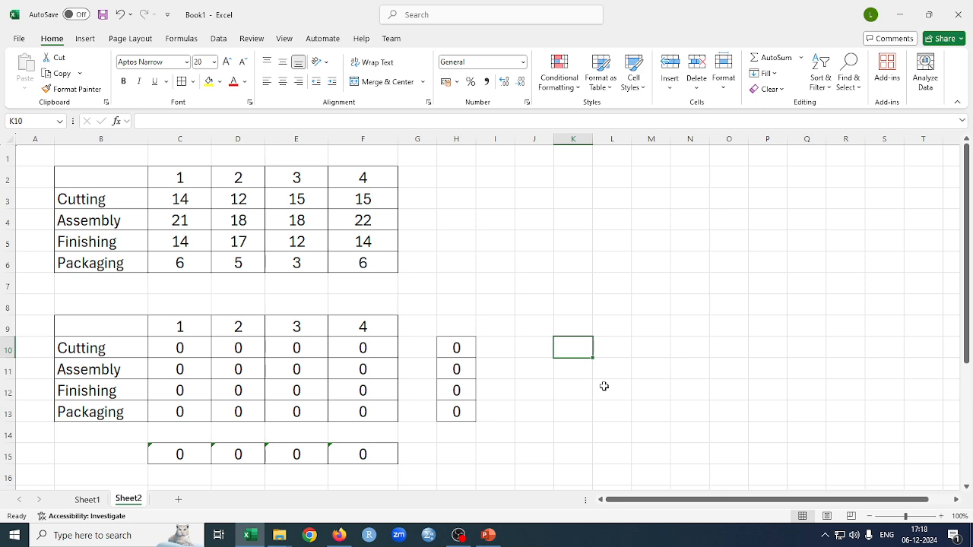
pyautogui.write('1')
pyautogui.press('Return')
pyautogui.write('1')
pyautogui.press('Return')
pyautogui.write('1')
pyautogui.press('Return')
pyautogui.write('1')
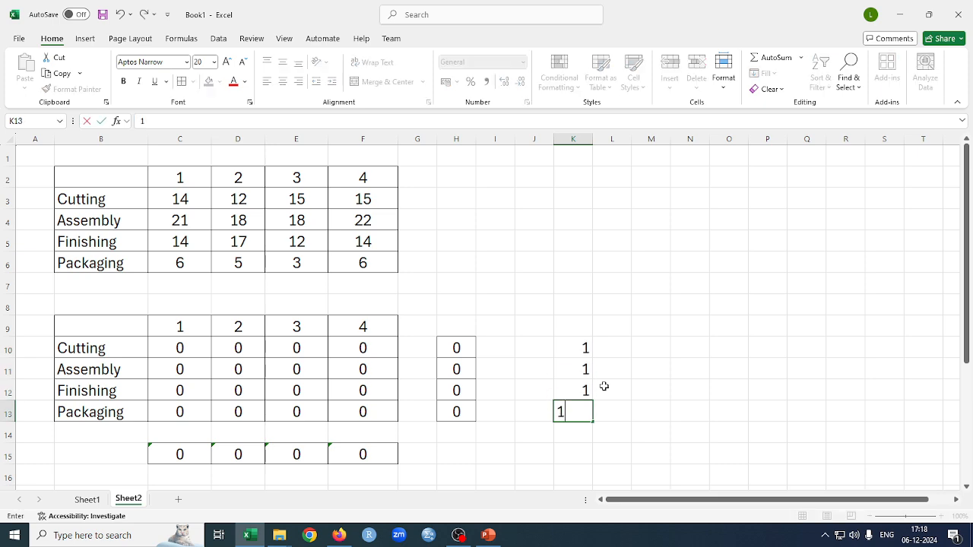
pyautogui.press('Return')
pyautogui.moveTo(574, 347); pyautogui.dragTo(573, 409)
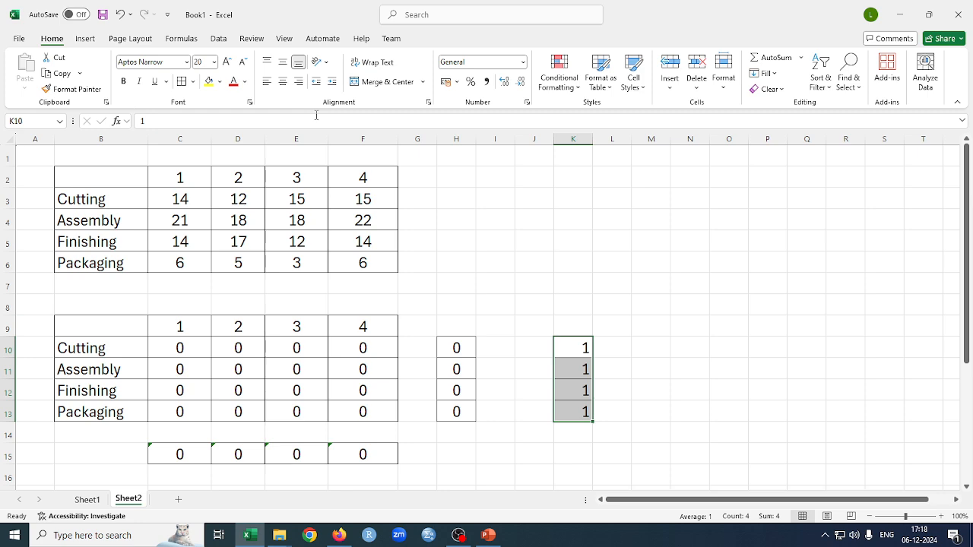
pyautogui.click(282, 82)
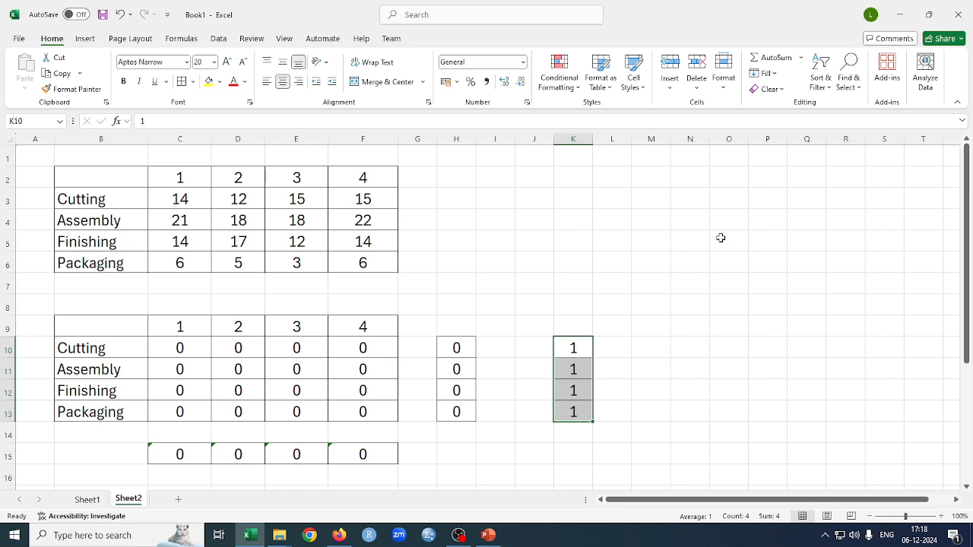
# Delete the empty row 8 between the two tables.
pyautogui.scroll(-1, 721, 236)
pyautogui.scroll(1, 716, 226)
pyautogui.rightClick(8, 307)
pyautogui.click(44, 209)
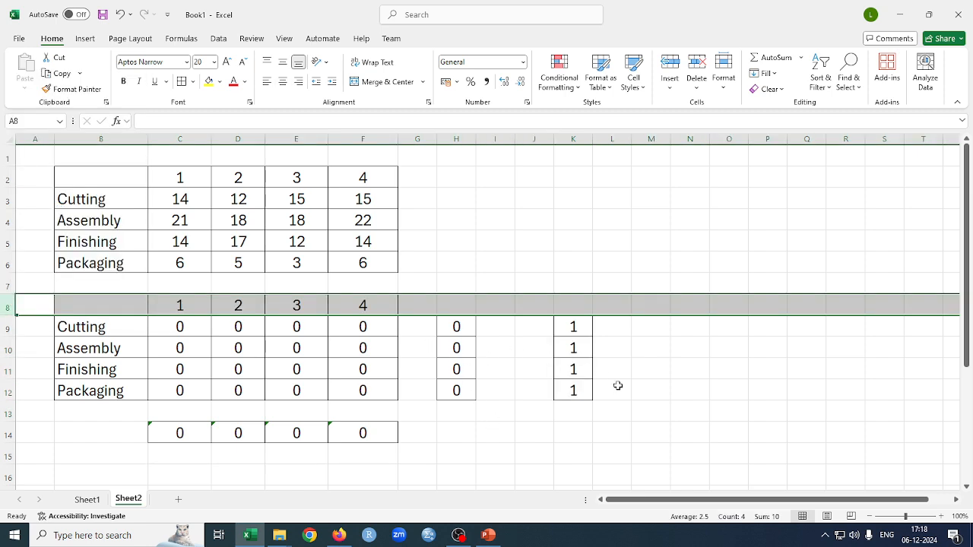
pyautogui.click(613, 409)
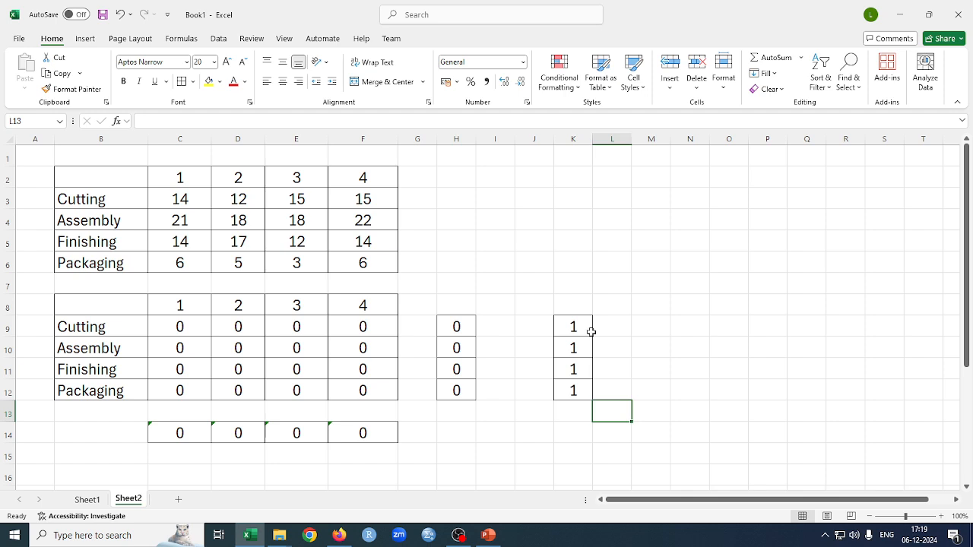
# Enter 1 in each cell of C16:F16, below the column sums.
pyautogui.click(173, 475)
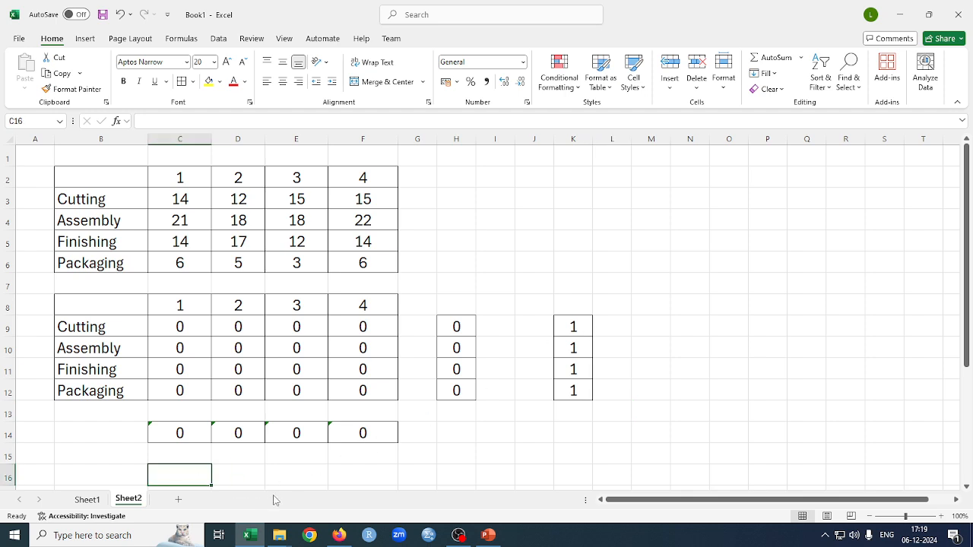
pyautogui.write('1')
pyautogui.press('Tab')
pyautogui.write('1')
pyautogui.press('Tab')
pyautogui.write('1')
pyautogui.press('Tab')
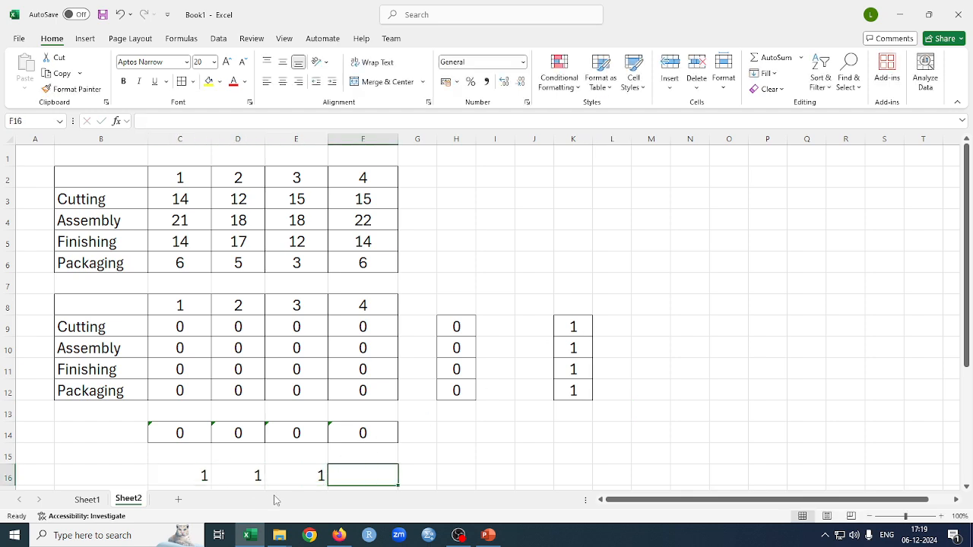
pyautogui.write('1')
pyautogui.press('Tab')
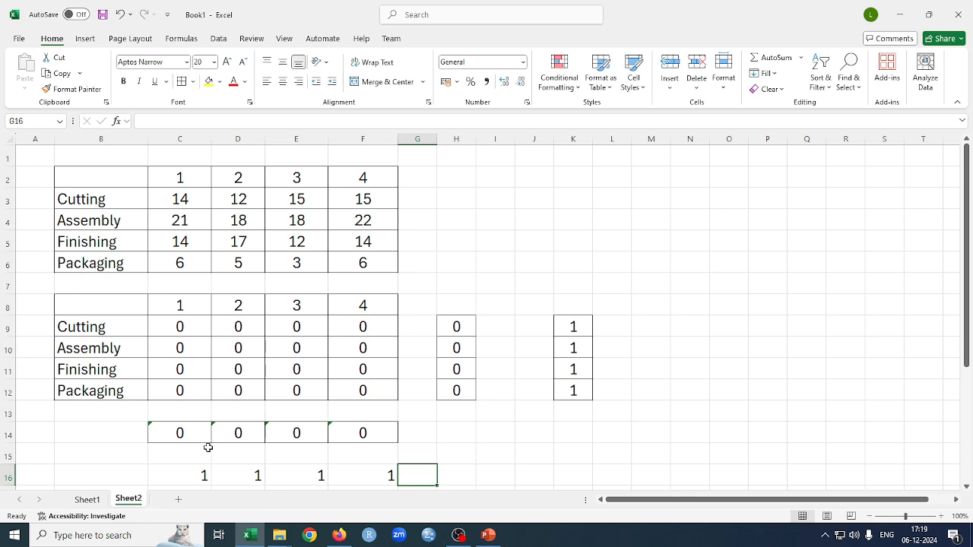
# Format the row of ones in C16:F16 centred with all borders.
pyautogui.moveTo(183, 477); pyautogui.dragTo(356, 477)
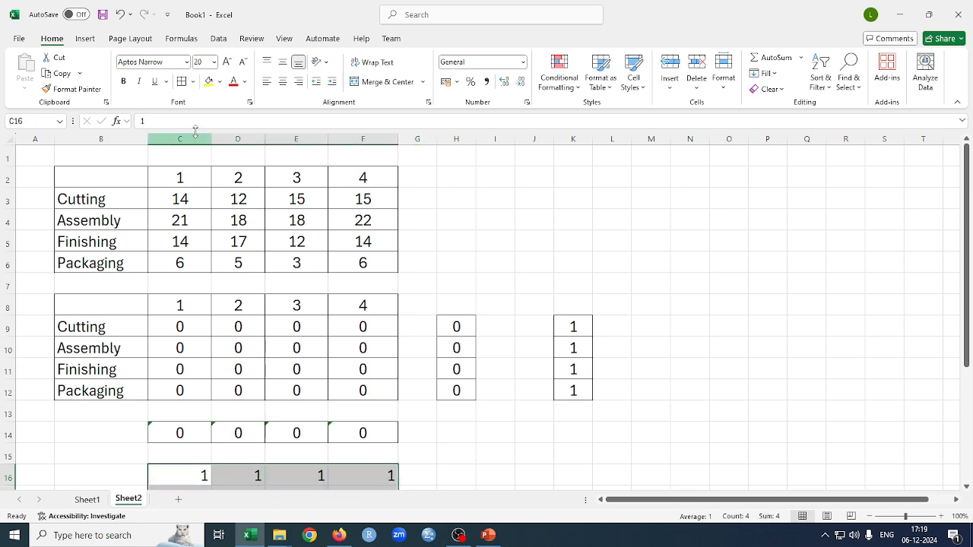
pyautogui.click(486, 475)
pyautogui.moveTo(184, 480); pyautogui.dragTo(370, 477)
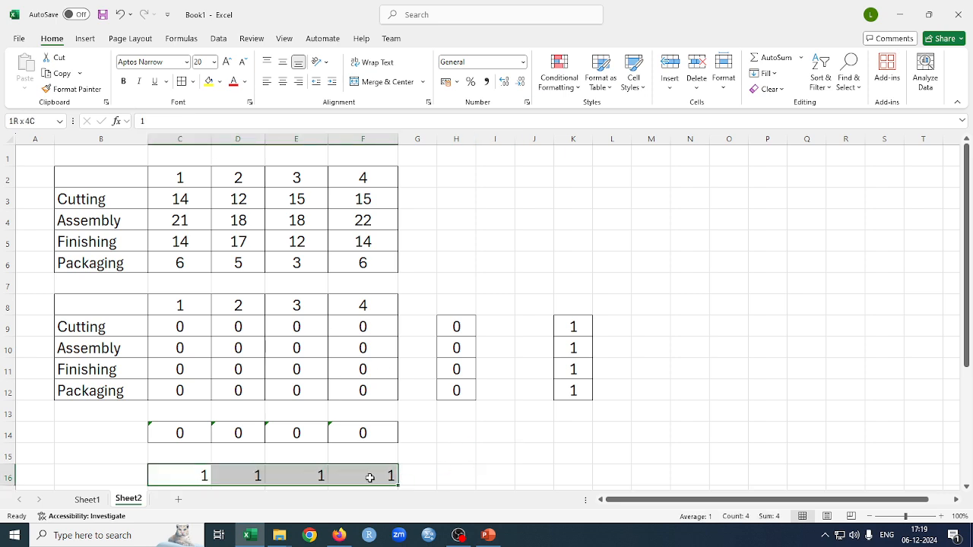
pyautogui.click(283, 83)
pyautogui.click(710, 429)
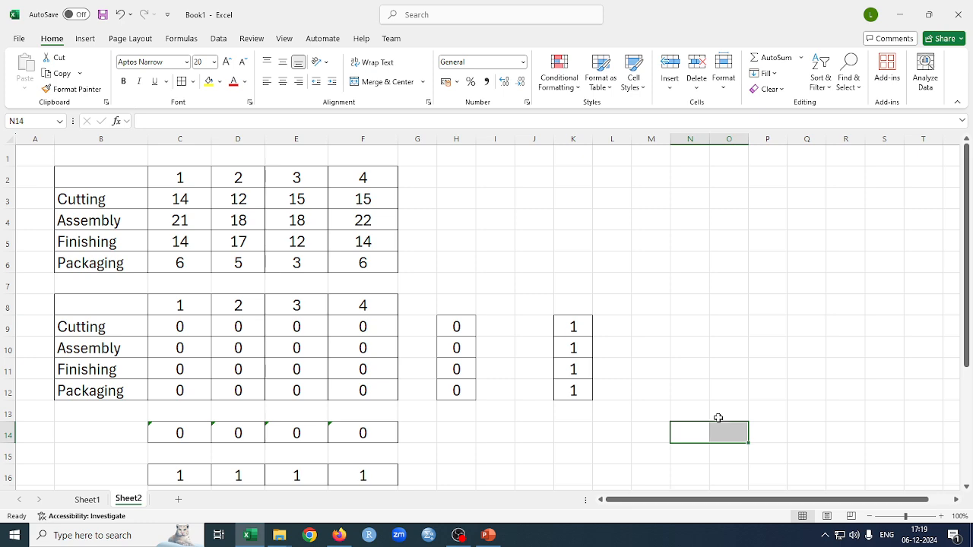
# Label cell L2 "Objective Function" and widen column L to fit the text.
pyautogui.click(625, 181)
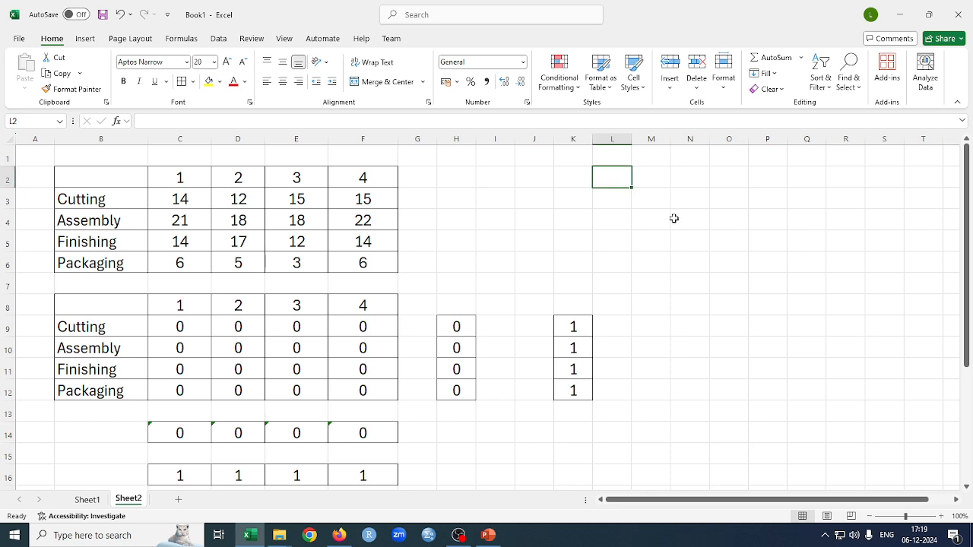
pyautogui.write('Objec')
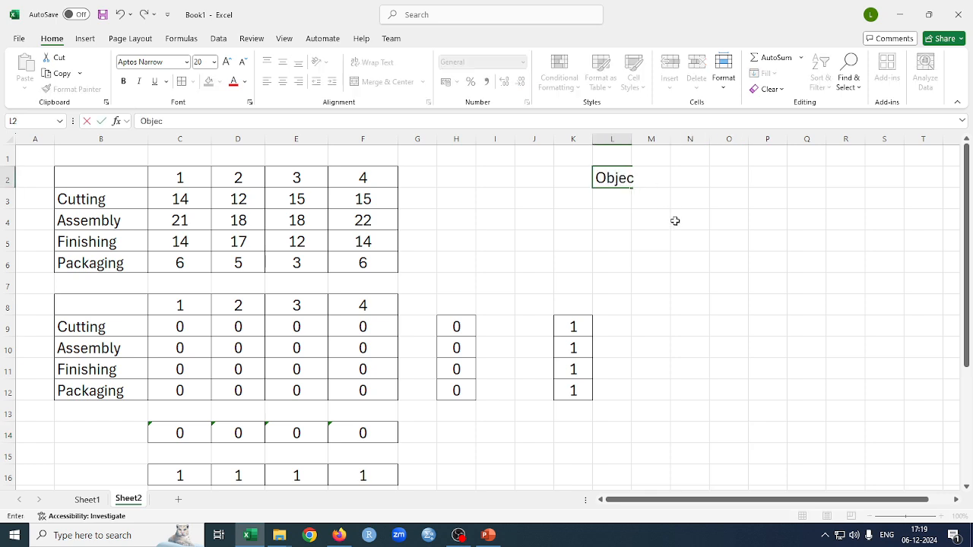
pyautogui.write('tive Function')
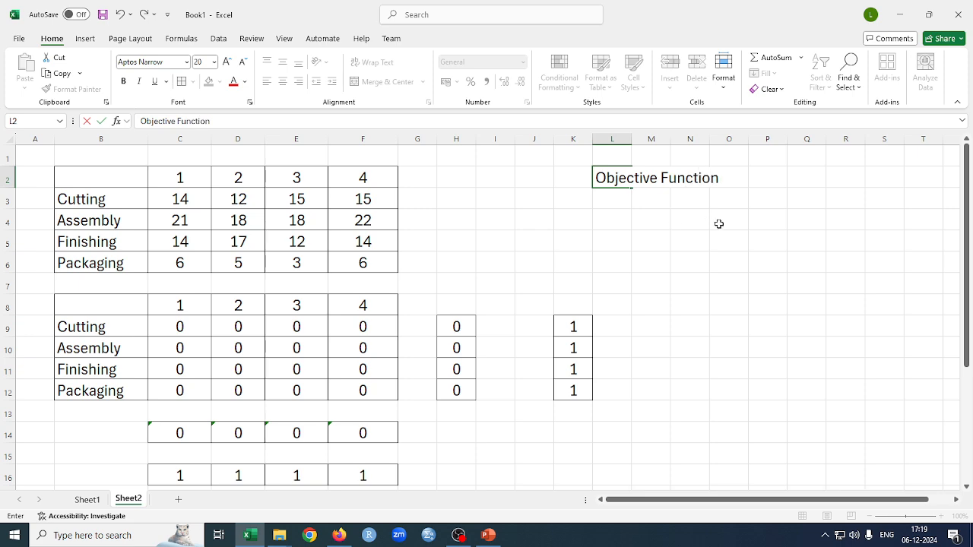
pyautogui.click(635, 288)
pyautogui.moveTo(631, 139); pyautogui.dragTo(797, 142)
# Enter the formula =SUMPRODUCT(C3:F6,C9:F12) in cell M2 beside the Objective Function label.
pyautogui.click(761, 178)
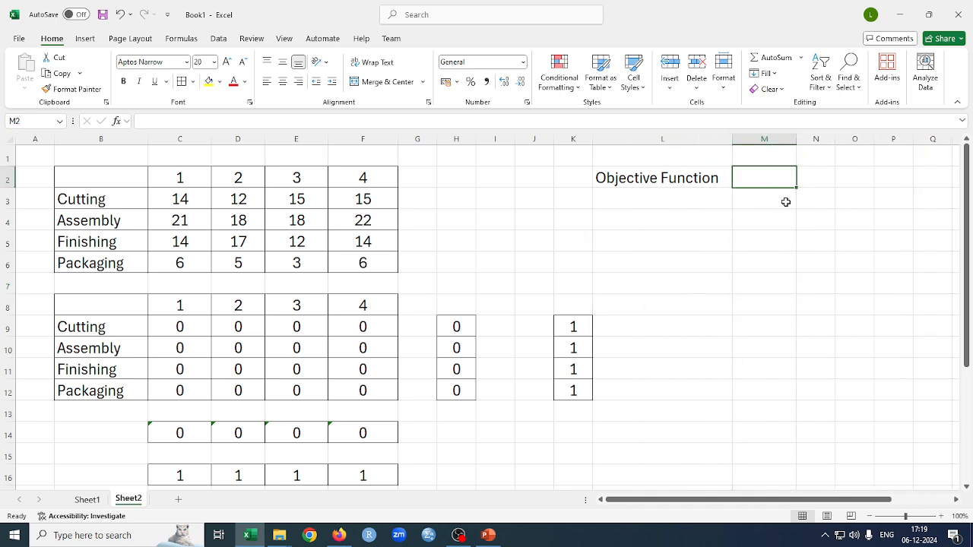
pyautogui.write('=sumpro')
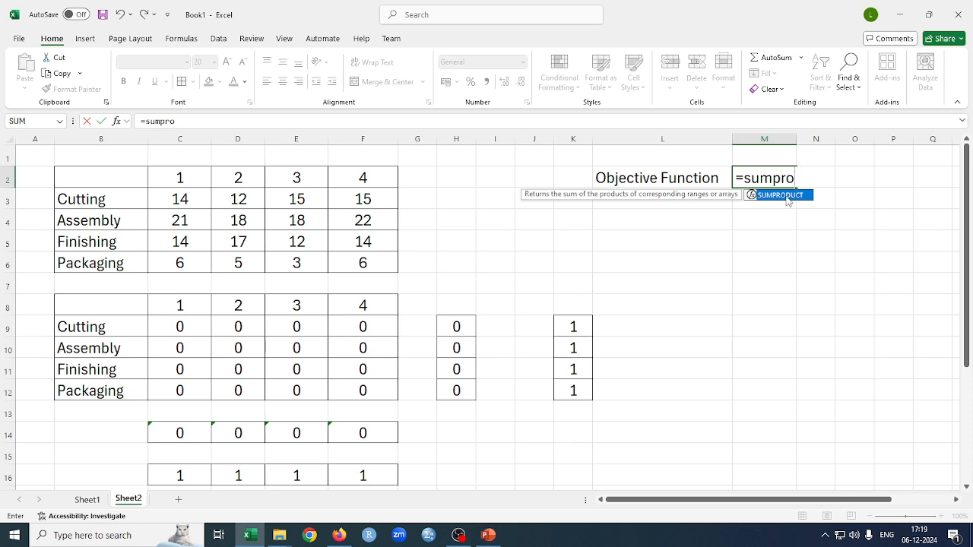
pyautogui.doubleClick(789, 200)
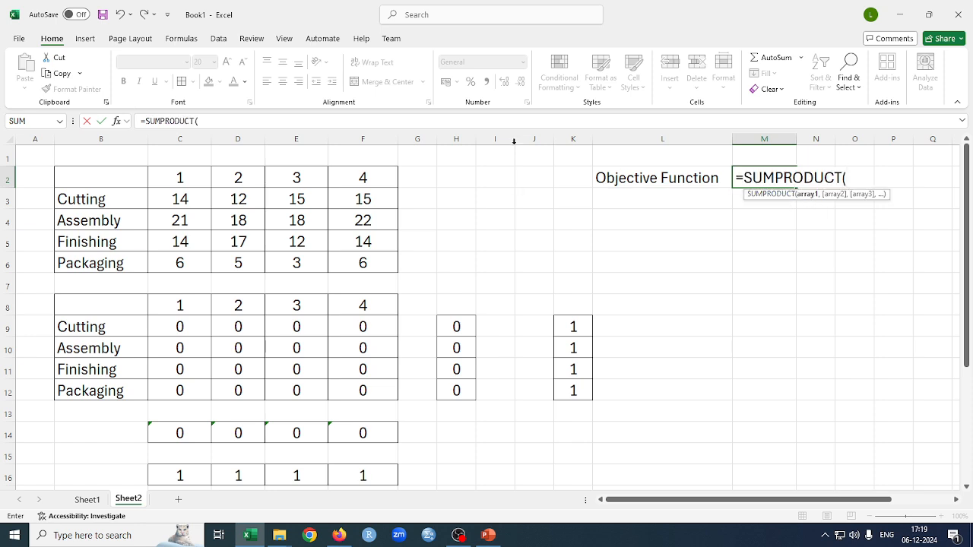
pyautogui.moveTo(173, 199); pyautogui.dragTo(354, 256)
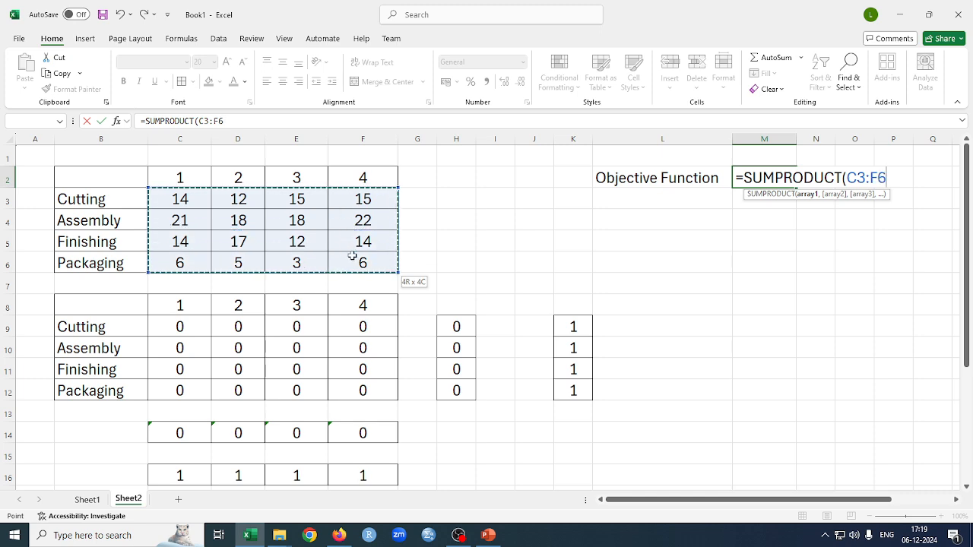
pyautogui.write(',')
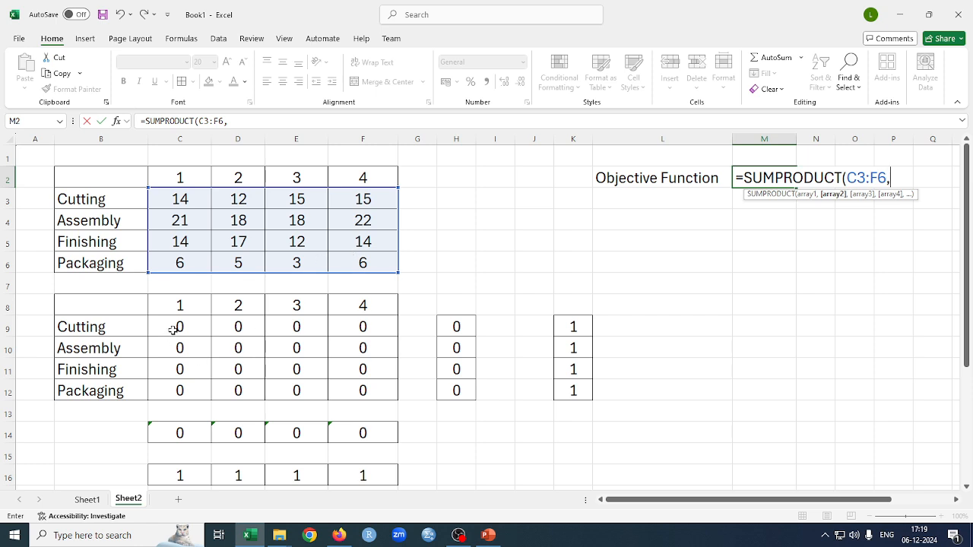
pyautogui.moveTo(173, 329); pyautogui.dragTo(364, 383)
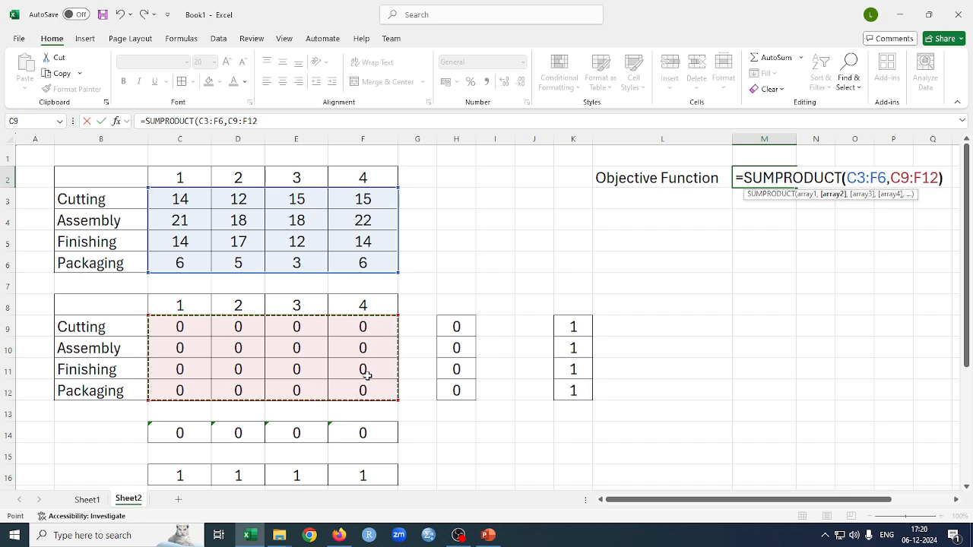
pyautogui.write(')')
pyautogui.press('Return')
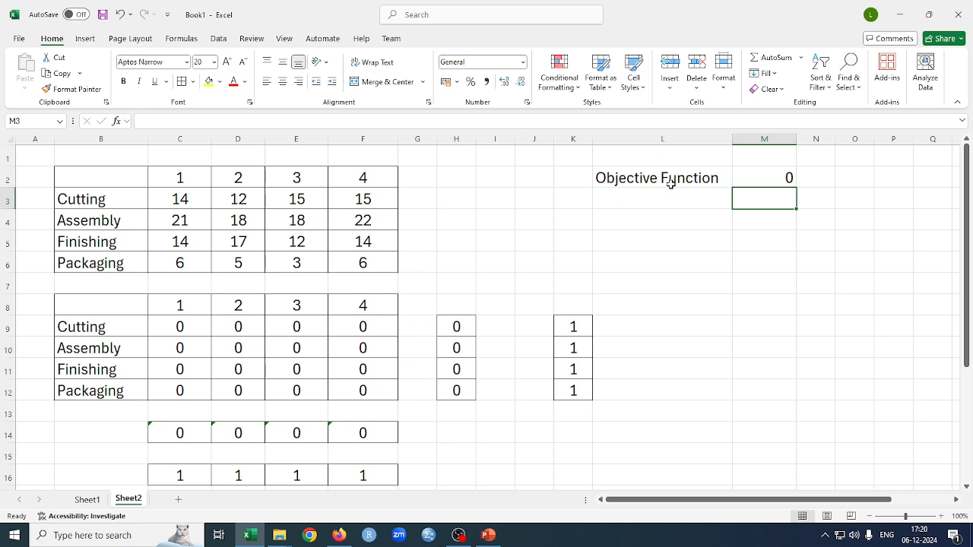
# Format L2:M2 centred with all borders and fill the objective value cell M2 yellow.
pyautogui.moveTo(670, 183); pyautogui.dragTo(751, 182)
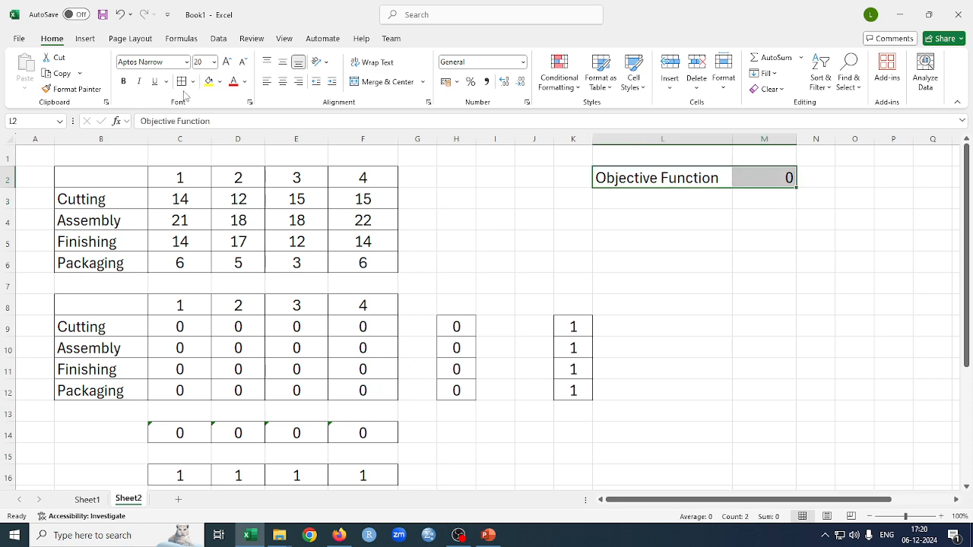
pyautogui.click(282, 81)
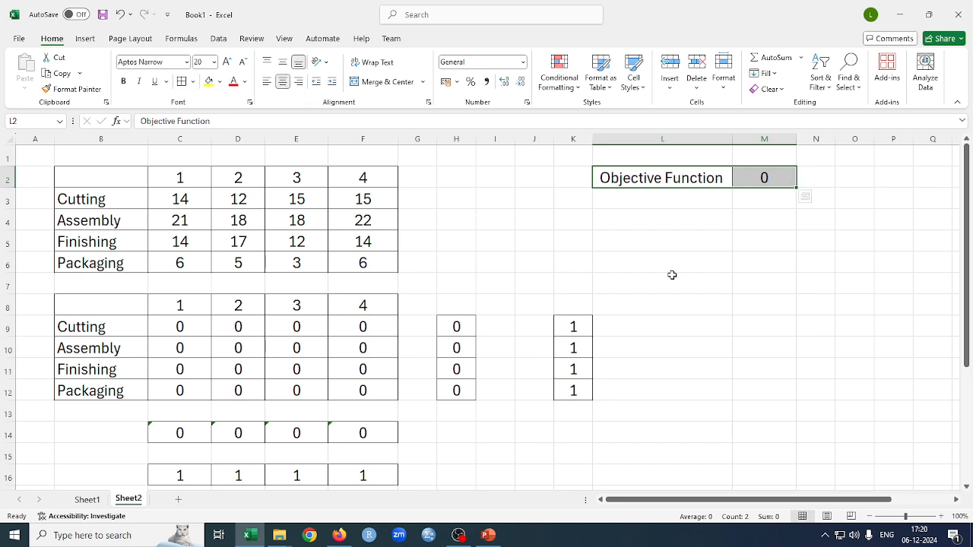
pyautogui.click(775, 278)
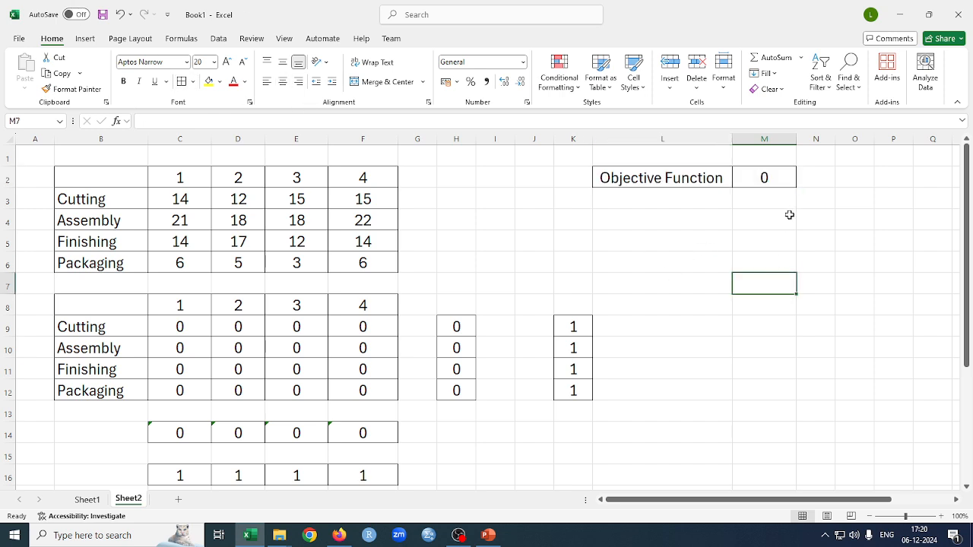
pyautogui.click(766, 177)
pyautogui.click(208, 81)
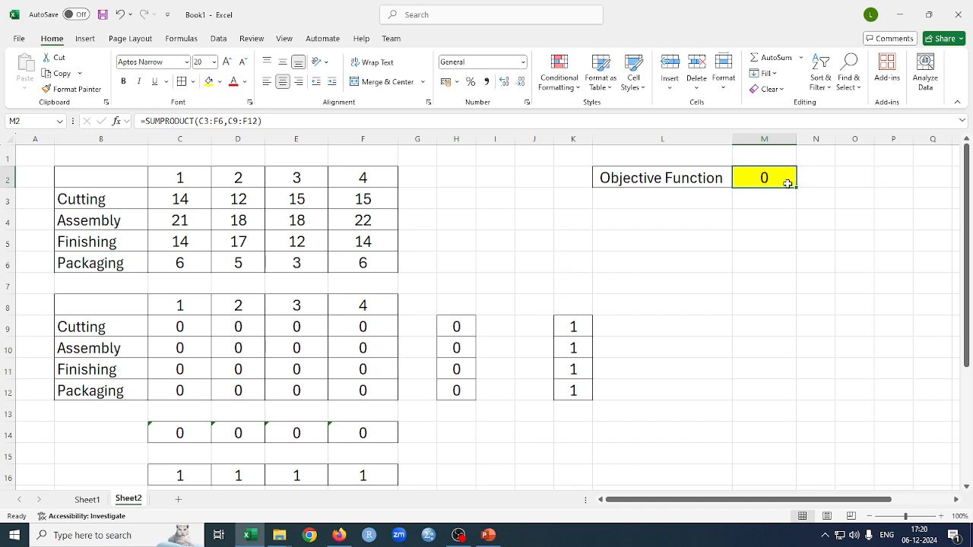
# Set up Solver to minimise objective cell $M$2 by changing the variable cells $C$9:$F$12.
pyautogui.click(219, 40)
pyautogui.click(888, 78)
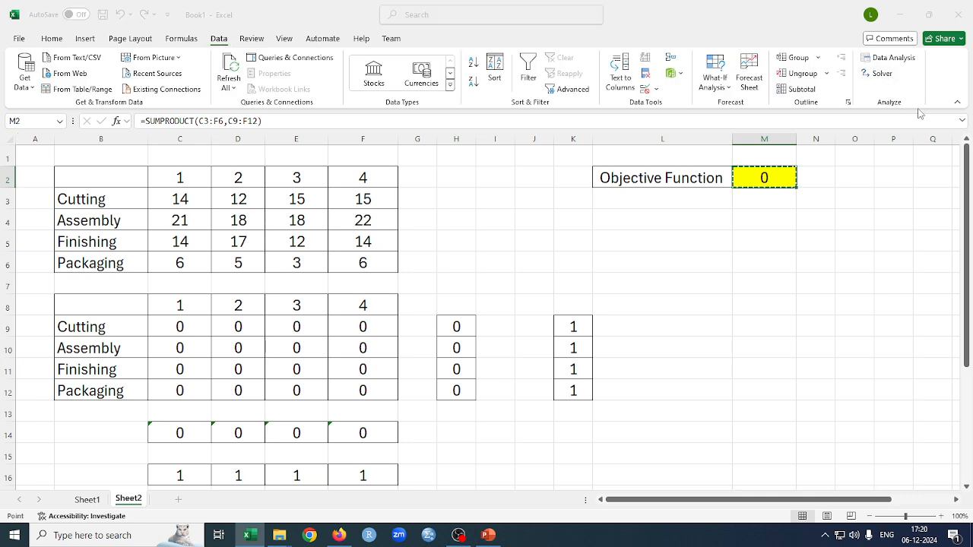
pyautogui.moveTo(279, 167); pyautogui.dragTo(610, 238)
pyautogui.click(657, 266)
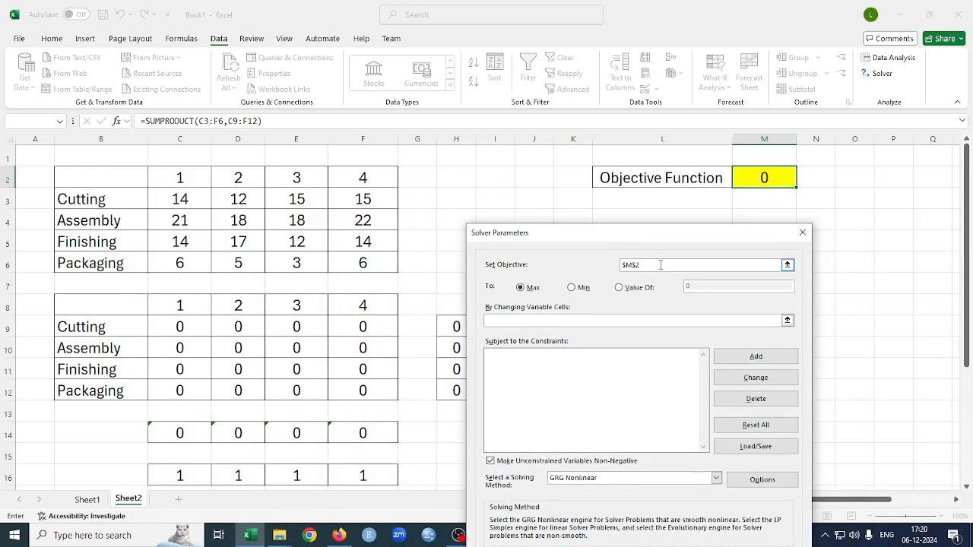
pyautogui.click(763, 177)
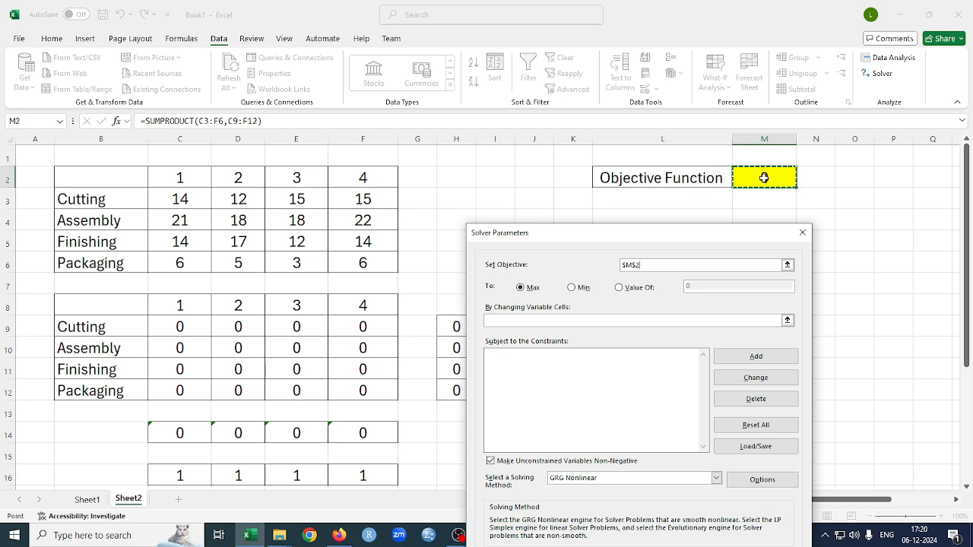
pyautogui.click(573, 290)
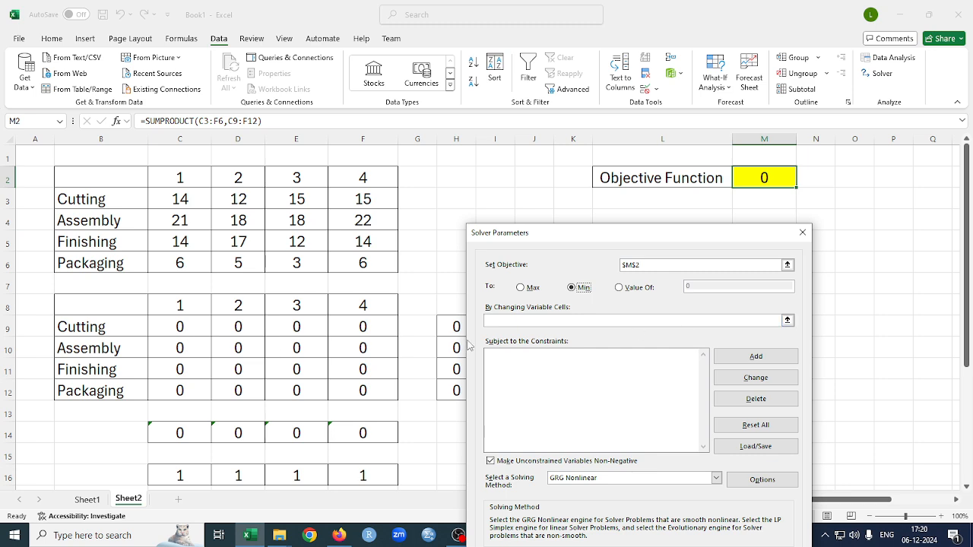
pyautogui.click(500, 322)
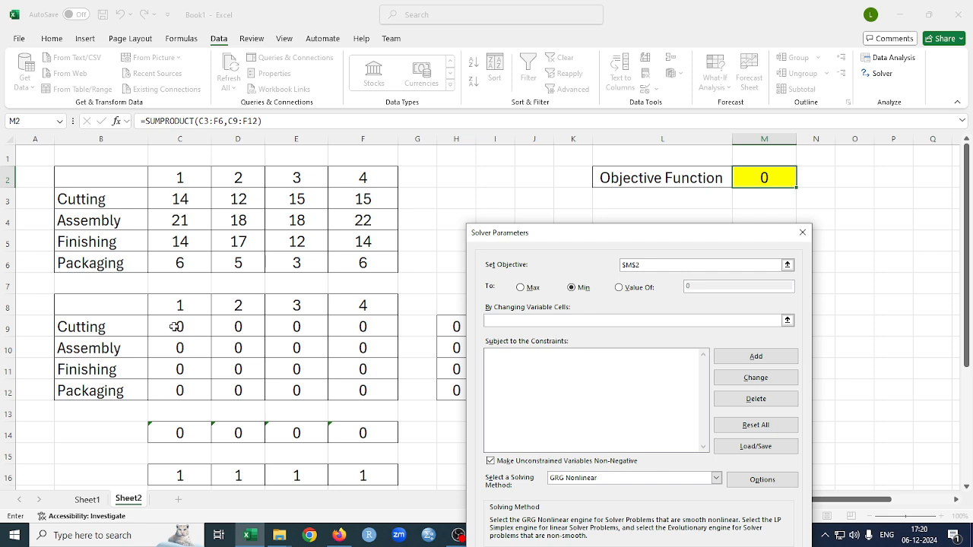
pyautogui.moveTo(175, 326); pyautogui.dragTo(362, 390)
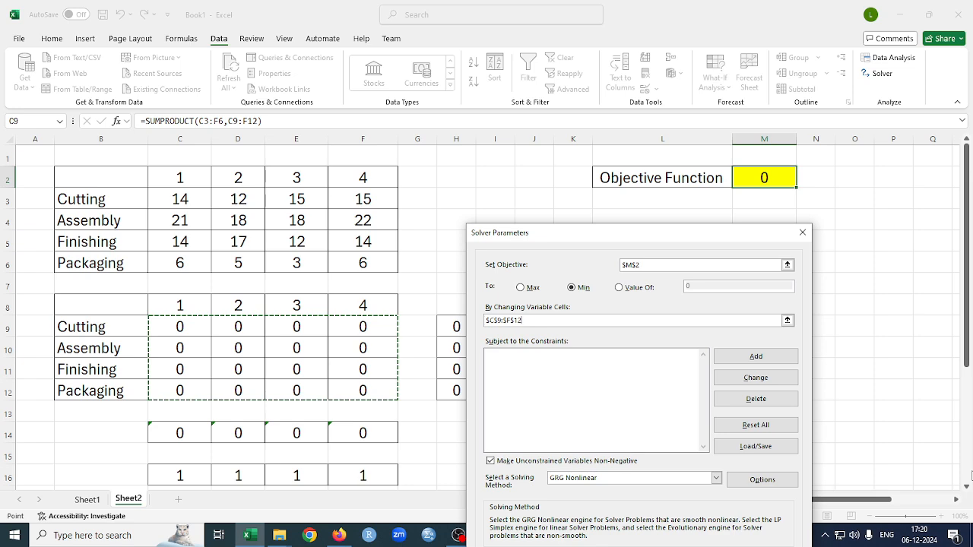
# Add a Solver constraint making the Cutting row sum $H$9 equal to $K$9.
pyautogui.click(756, 357)
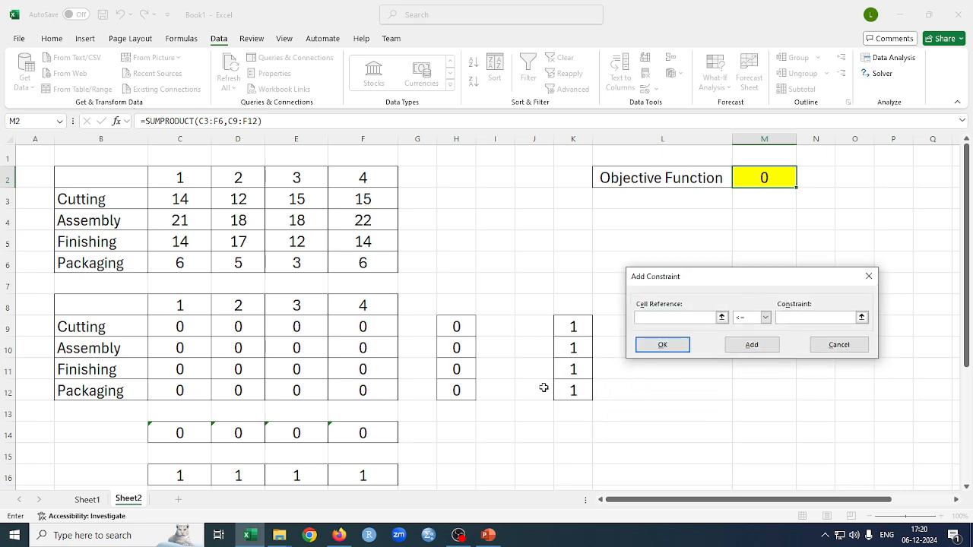
pyautogui.click(455, 327)
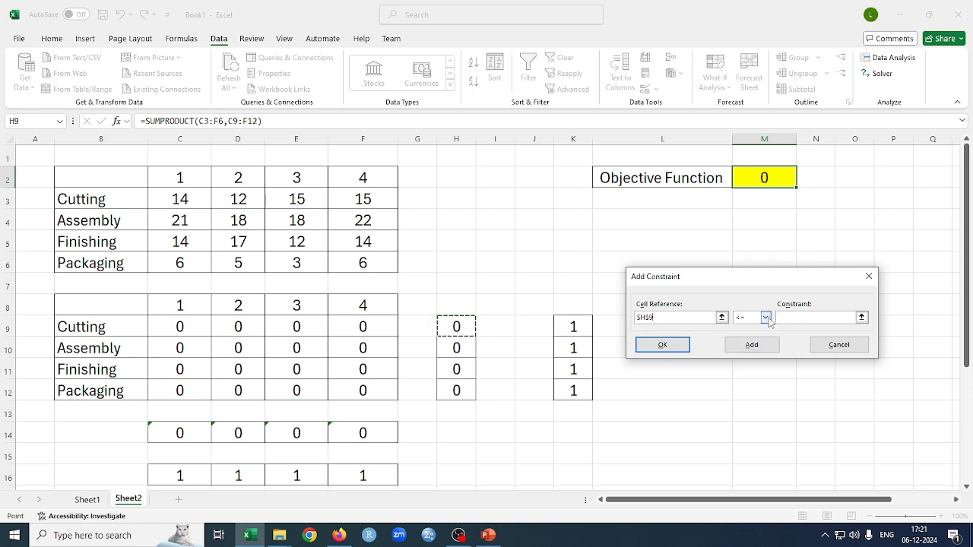
pyautogui.click(764, 318)
pyautogui.click(741, 340)
pyautogui.click(563, 329)
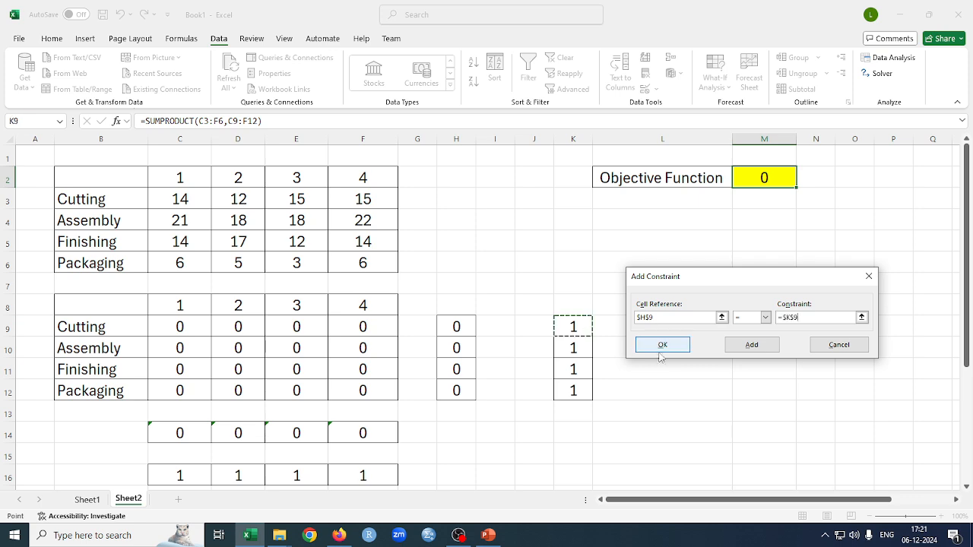
pyautogui.click(761, 348)
# Add a Solver constraint making the Assembly row sum $H$10 equal to $K$10.
pyautogui.click(454, 350)
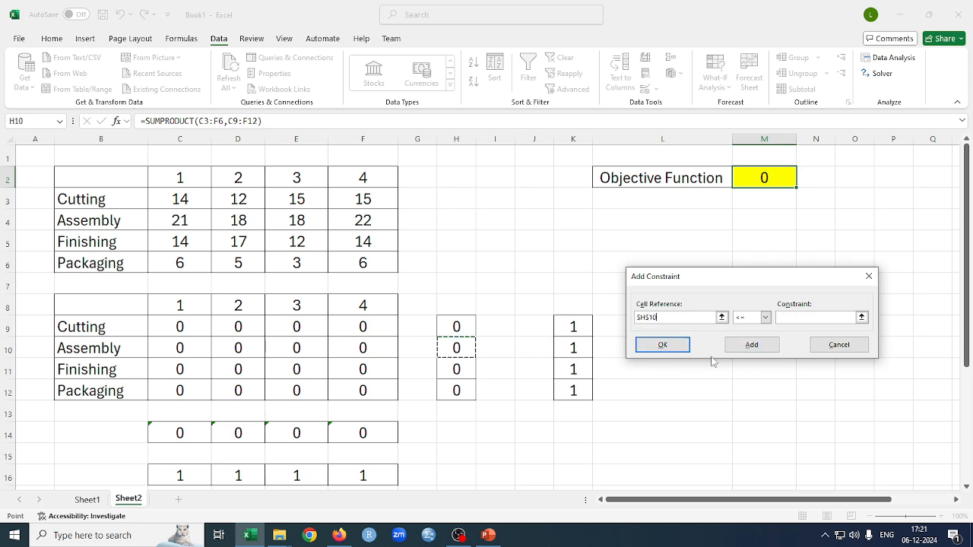
pyautogui.click(765, 317)
pyautogui.click(746, 336)
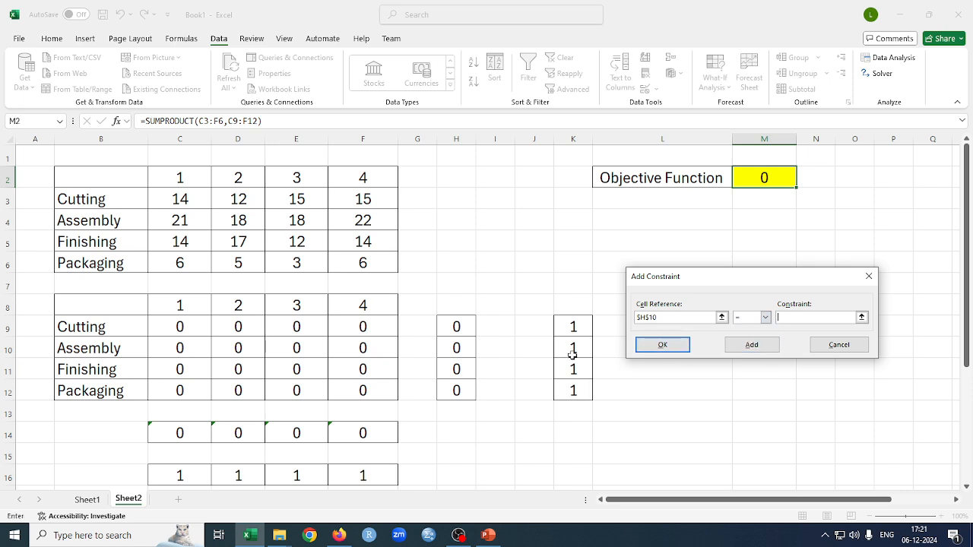
pyautogui.click(573, 350)
pyautogui.click(751, 344)
# Add a Solver constraint making the Finishing row sum $H$11 equal to $K$11.
pyautogui.click(456, 371)
pyautogui.click(766, 317)
pyautogui.click(745, 335)
pyautogui.click(572, 370)
pyautogui.click(774, 351)
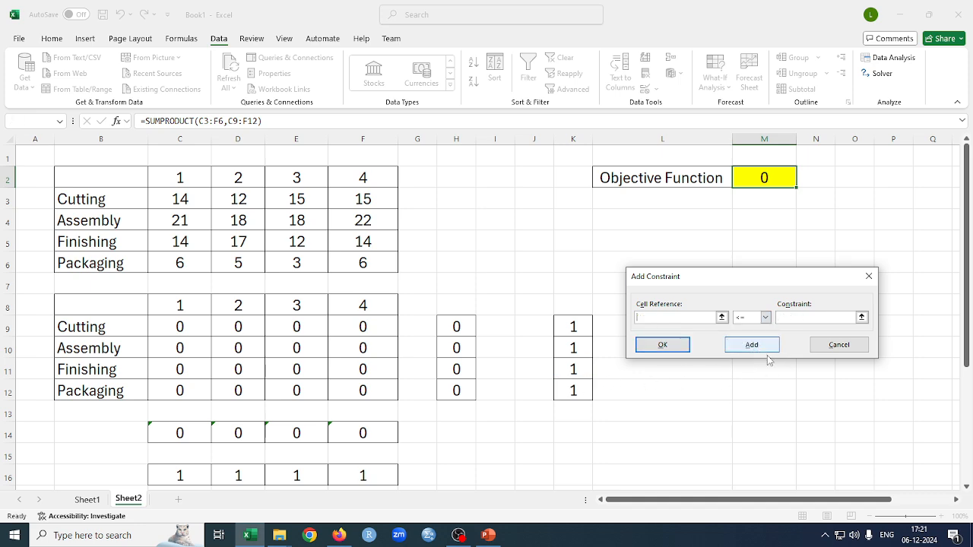
# Add a Solver constraint making the Packaging row sum $H$12 equal to $K$12.
pyautogui.click(457, 392)
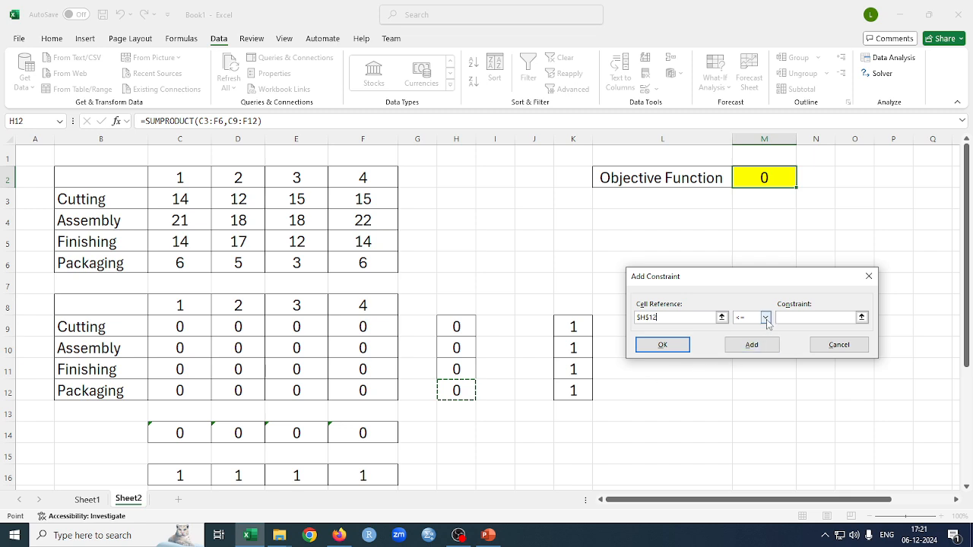
pyautogui.click(765, 317)
pyautogui.click(741, 338)
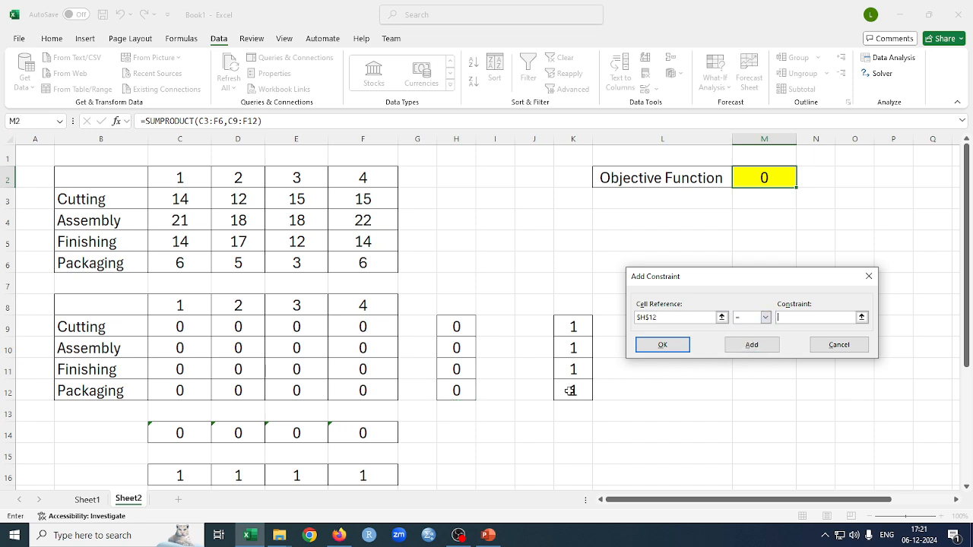
pyautogui.click(572, 391)
pyautogui.click(751, 346)
# Add a Solver constraint making the first column sum $C$14 equal to $C$16.
pyautogui.click(181, 433)
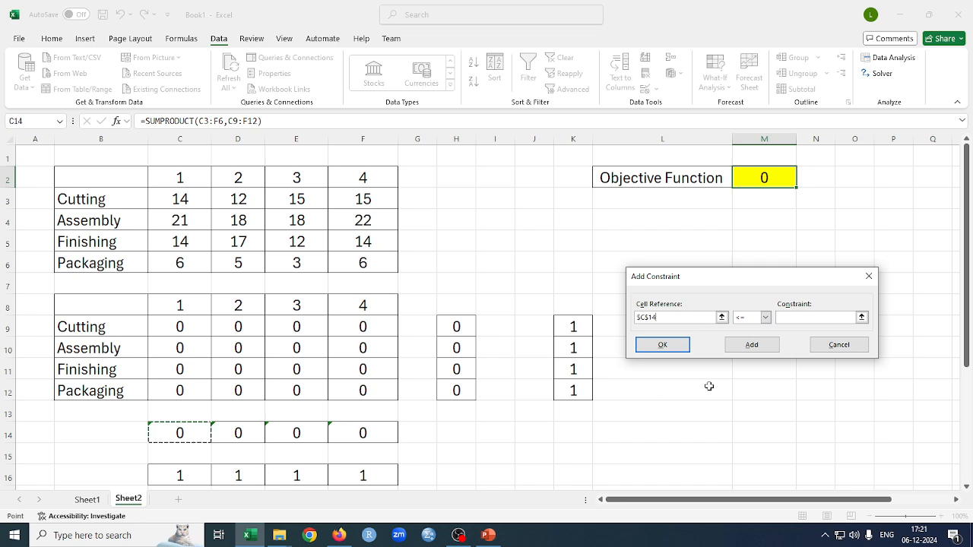
pyautogui.click(765, 317)
pyautogui.click(742, 340)
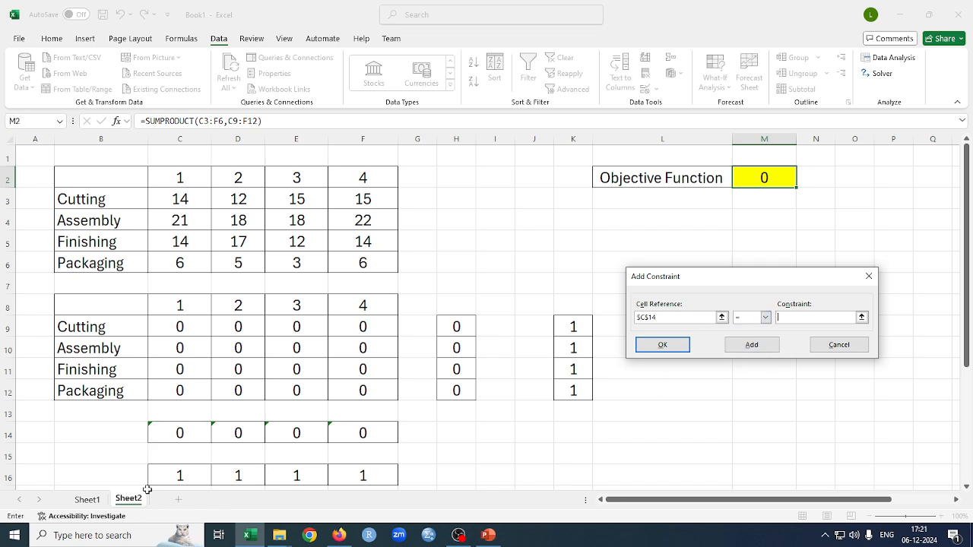
pyautogui.click(179, 475)
pyautogui.click(749, 346)
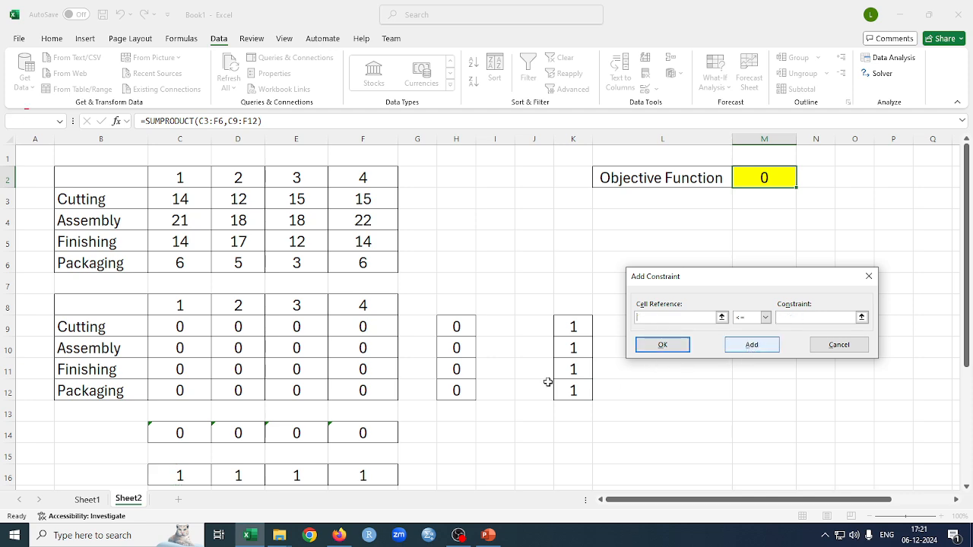
# Add a Solver constraint making the second column sum $D$14 equal to $D$16.
pyautogui.click(237, 434)
pyautogui.click(766, 317)
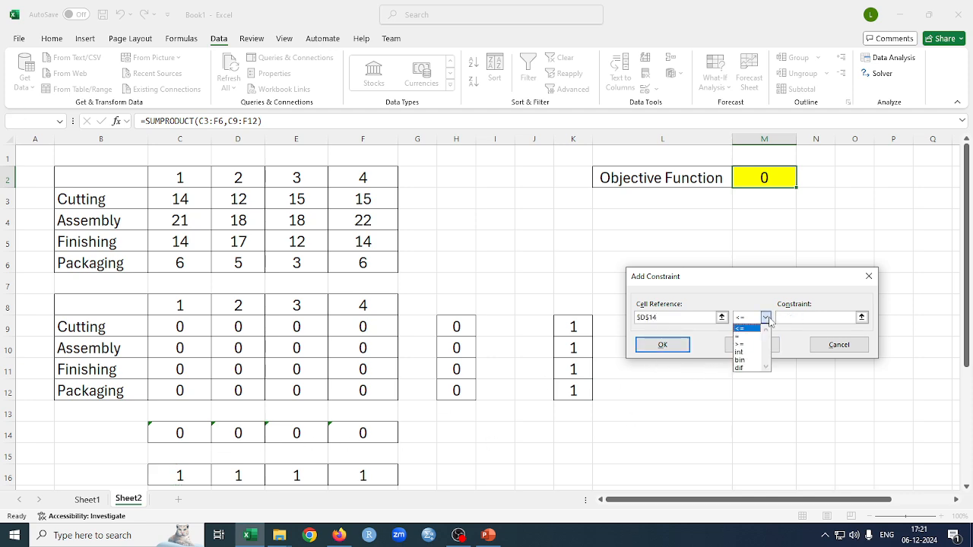
pyautogui.click(742, 341)
pyautogui.click(236, 475)
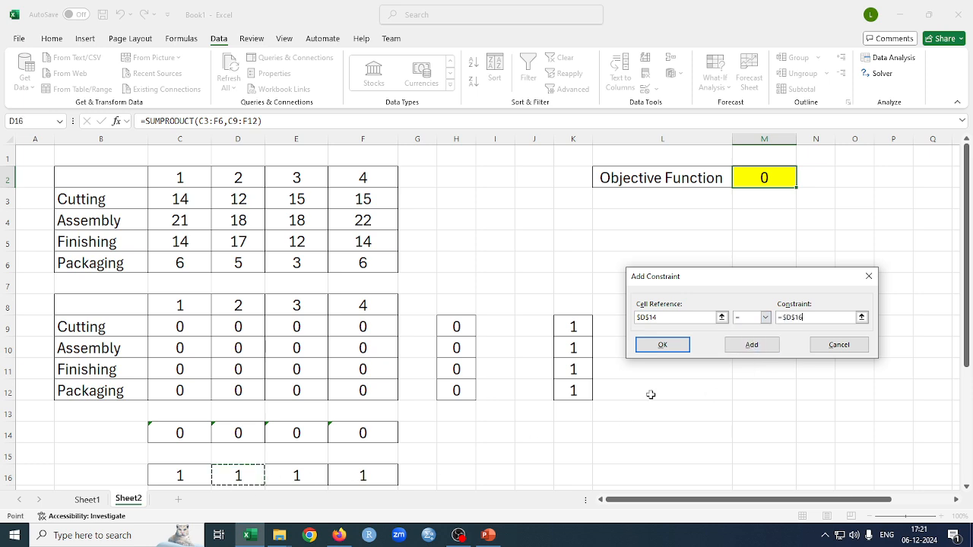
pyautogui.click(751, 346)
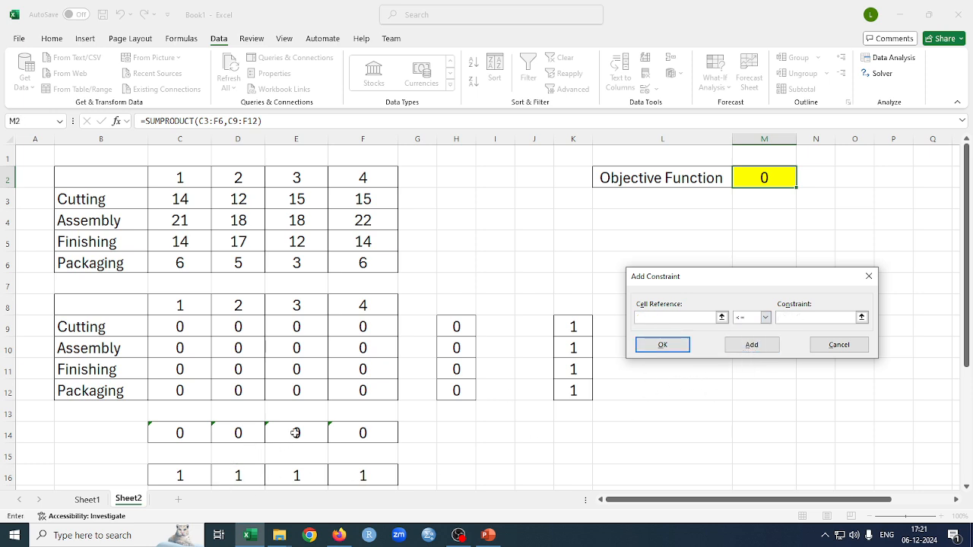
# Add a Solver constraint making the third column sum $E$14 equal to $E$16.
pyautogui.click(295, 430)
pyautogui.click(765, 317)
pyautogui.click(753, 336)
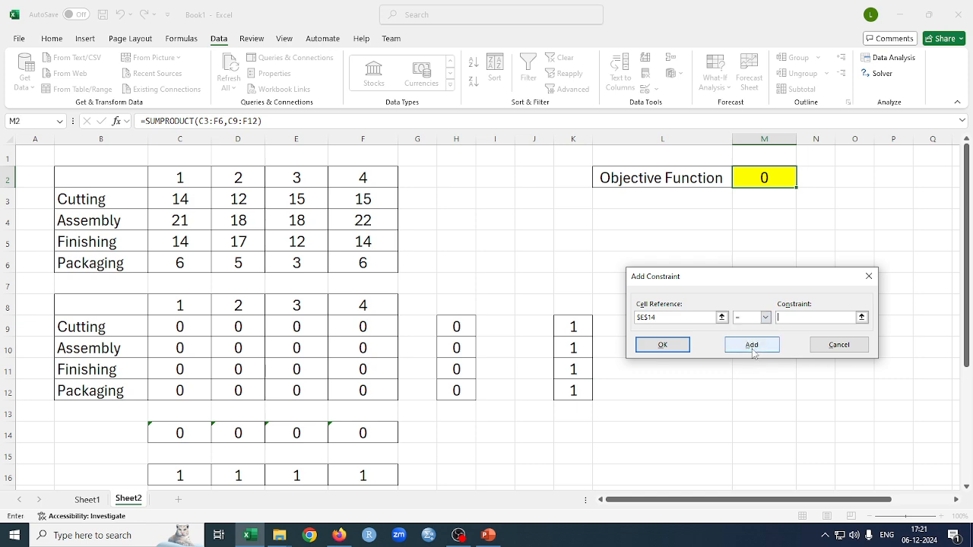
pyautogui.click(295, 477)
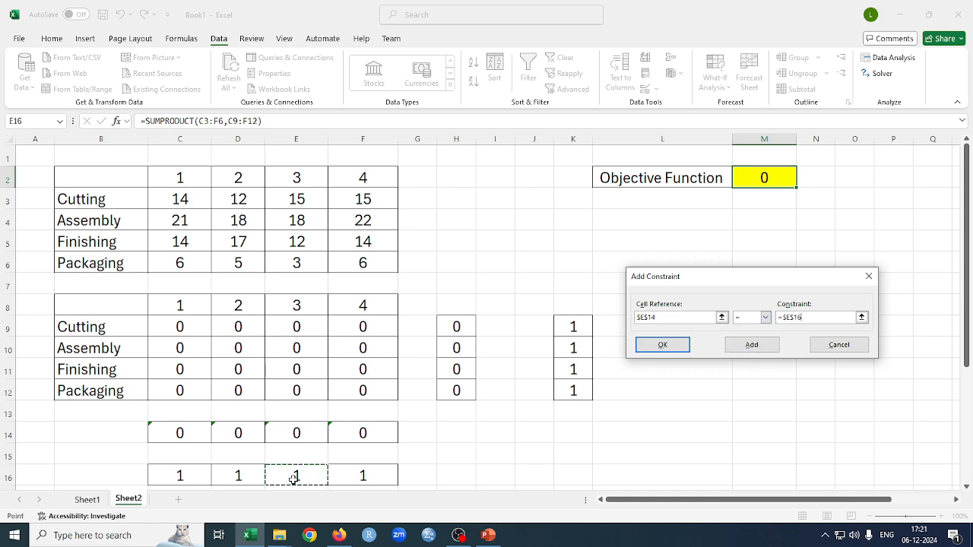
pyautogui.click(762, 342)
# Add a Solver constraint making the fourth column sum $F$14 equal to $F$16.
pyautogui.click(360, 434)
pyautogui.click(791, 314)
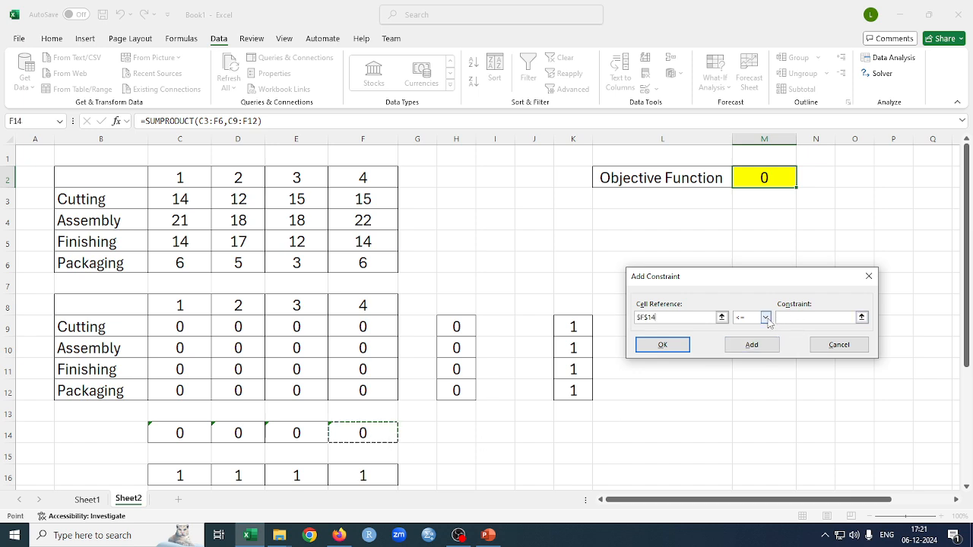
pyautogui.click(765, 317)
pyautogui.click(745, 338)
pyautogui.click(362, 477)
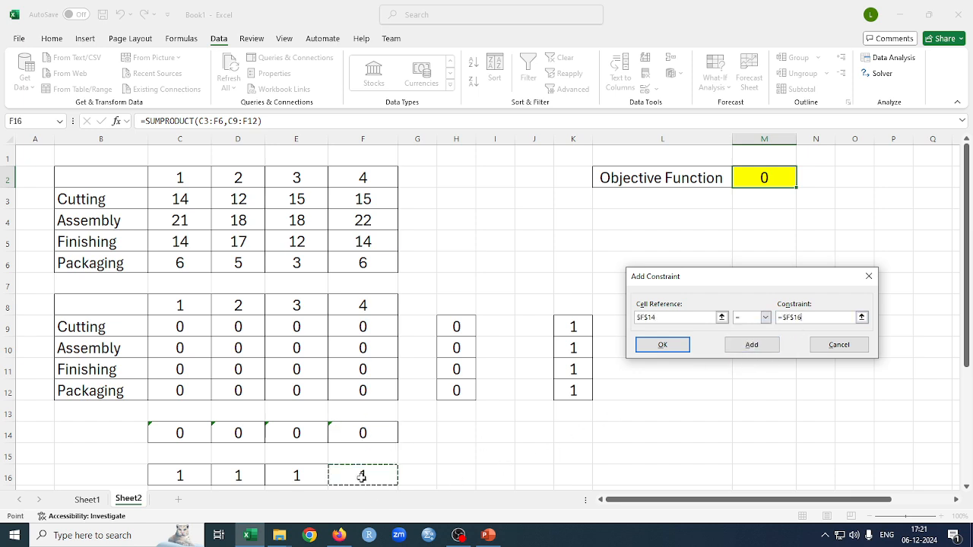
pyautogui.click(757, 350)
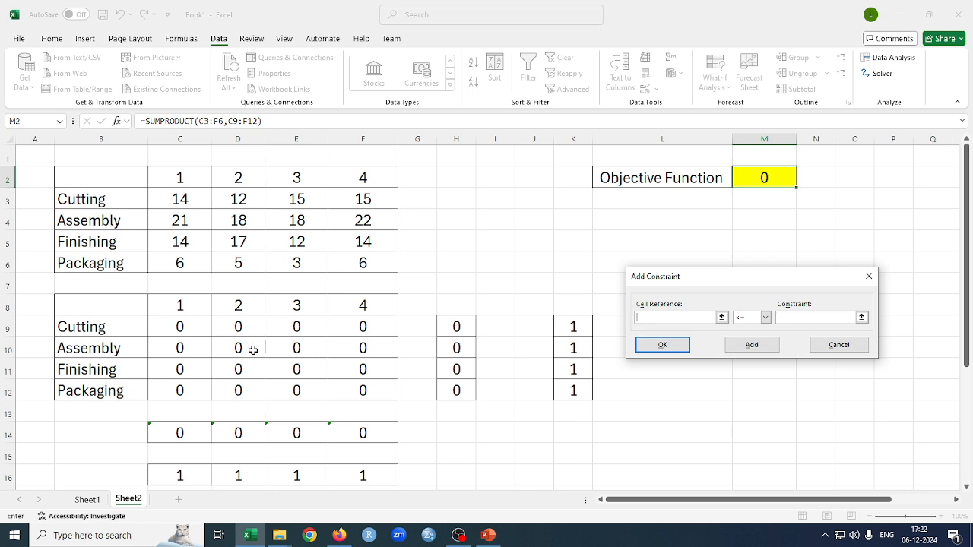
# Add a Solver constraint restricting the decision cells $C$9:$F$12 to integers, and return to the Solver parameters.
pyautogui.moveTo(171, 327); pyautogui.dragTo(356, 387)
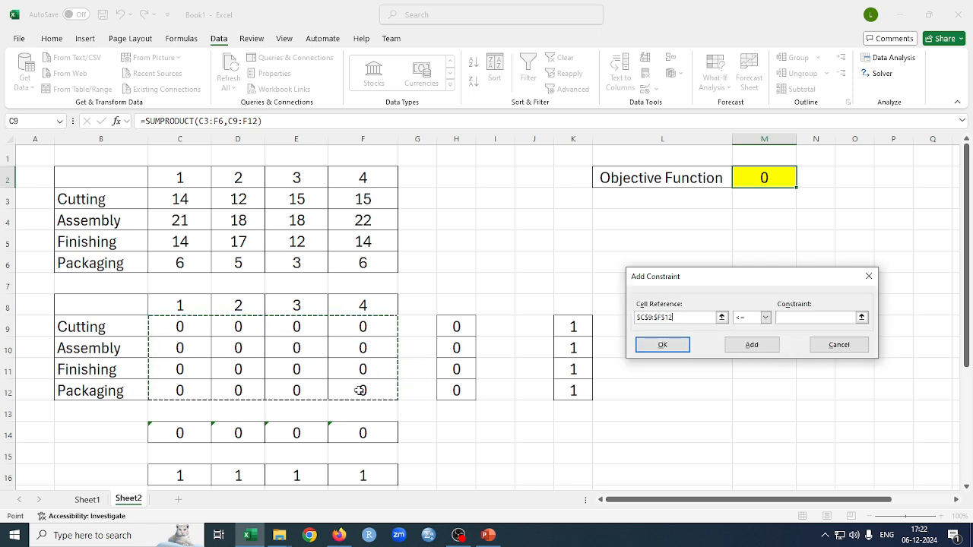
pyautogui.click(769, 318)
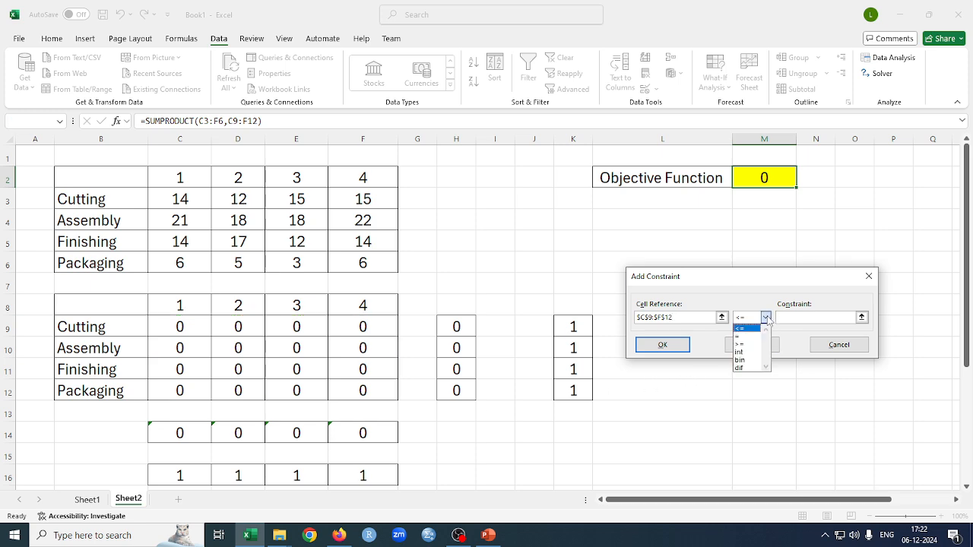
pyautogui.click(742, 353)
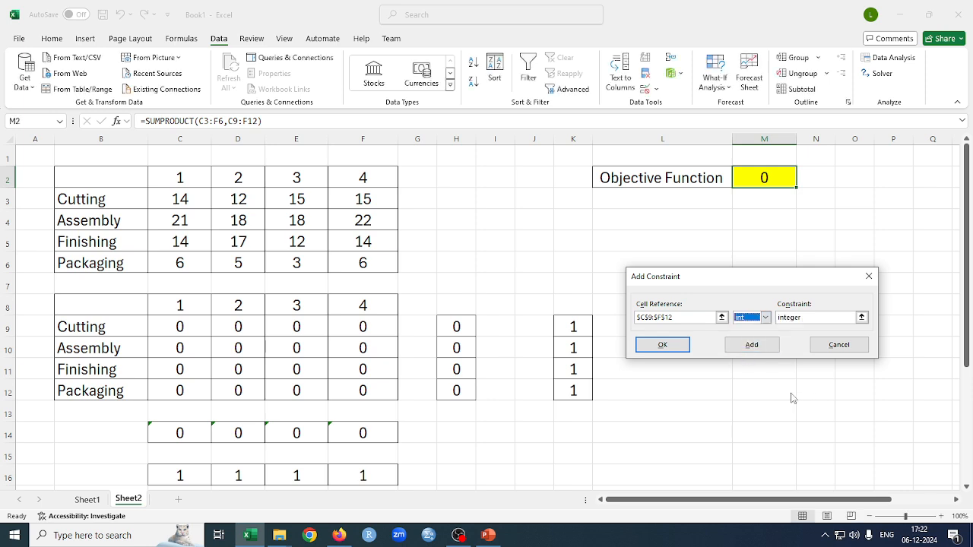
pyautogui.click(752, 346)
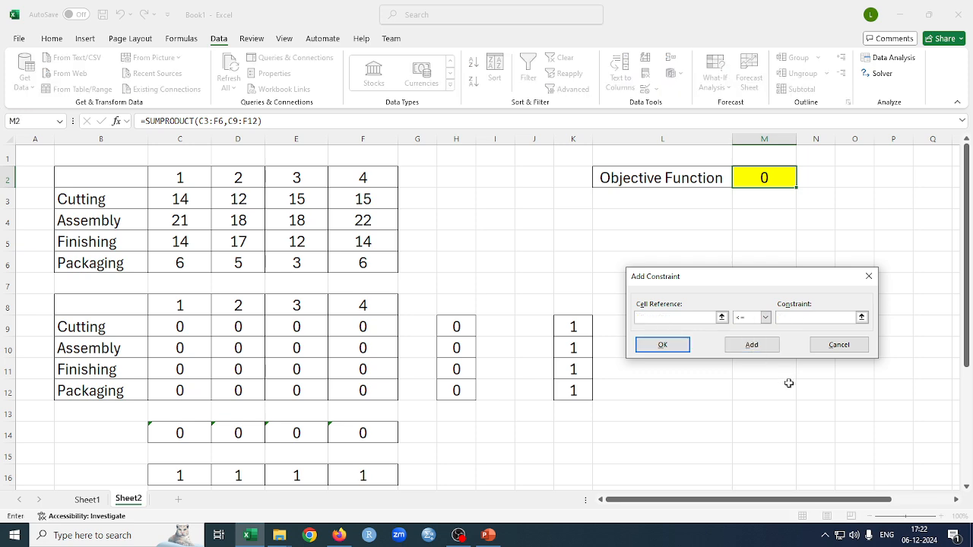
pyautogui.click(843, 350)
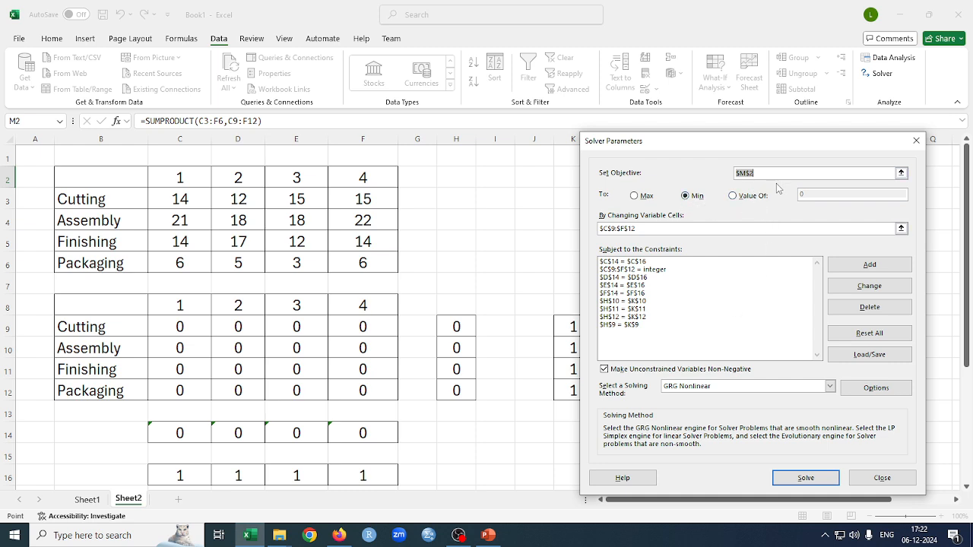
# Solve the assignment model with the GRG Nonlinear method and keep the Solver solution.
pyautogui.click(601, 231)
pyautogui.click(805, 478)
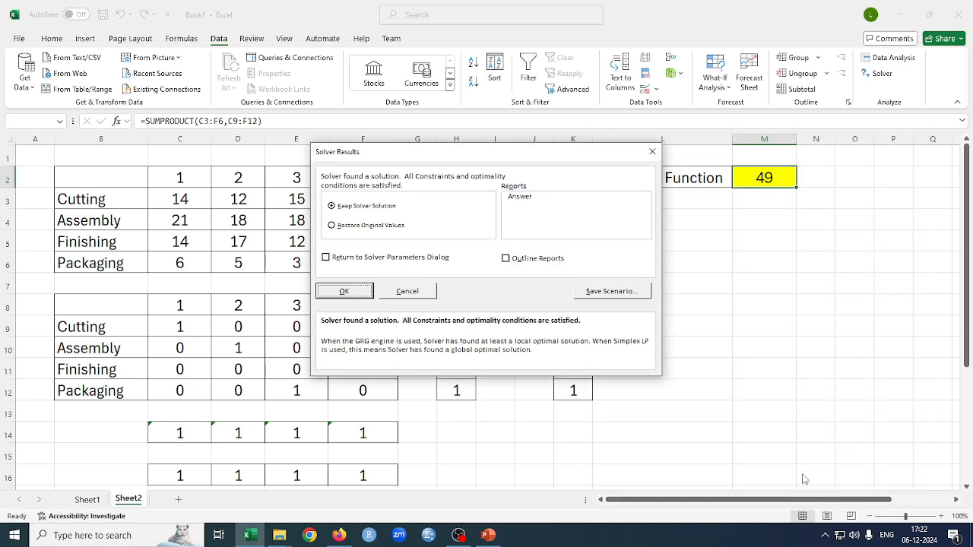
pyautogui.click(348, 295)
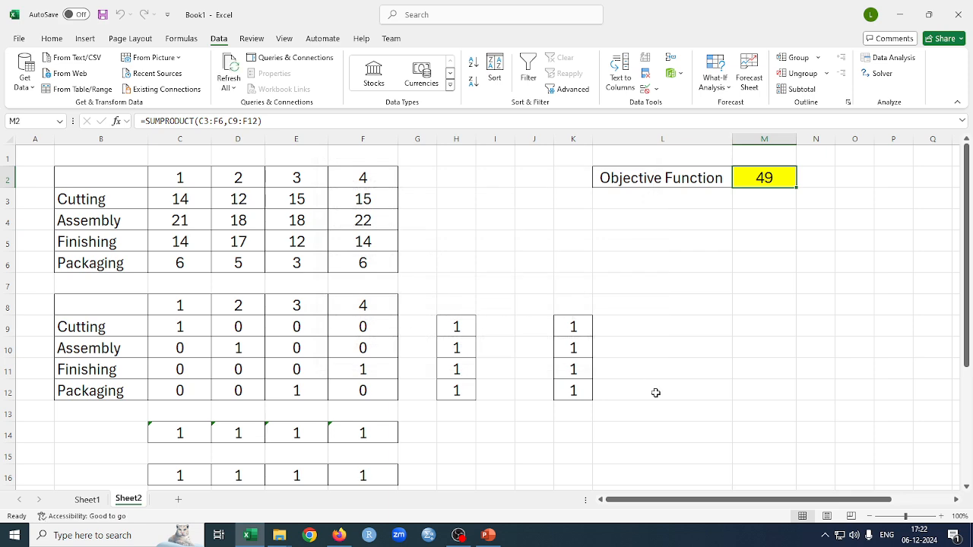